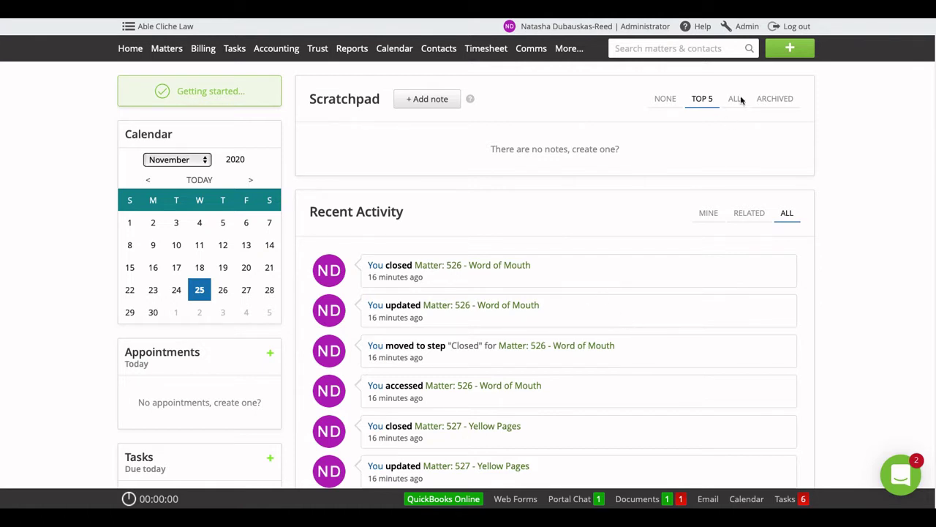
- Open the marketing mediums list in the additional admin settings to review the available mediums
click(744, 27)
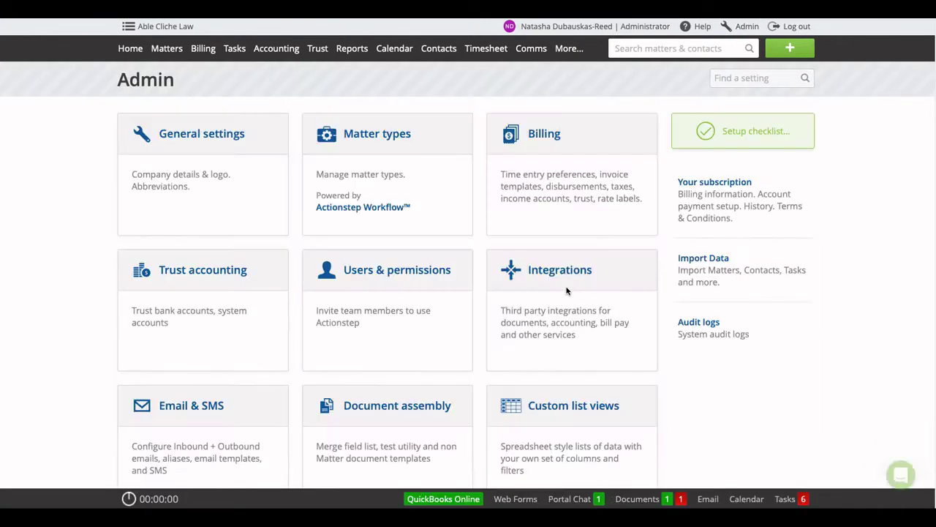
scroll(464, 328, down, 4)
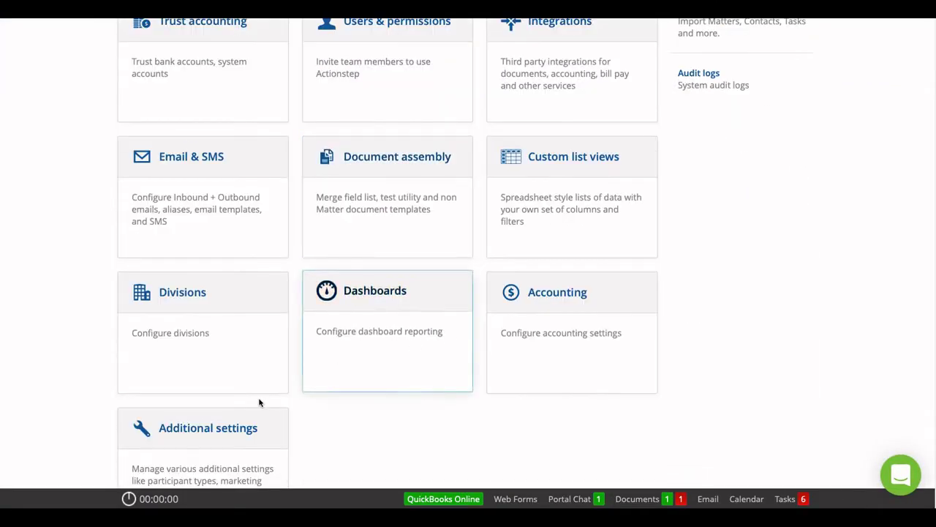
click(218, 447)
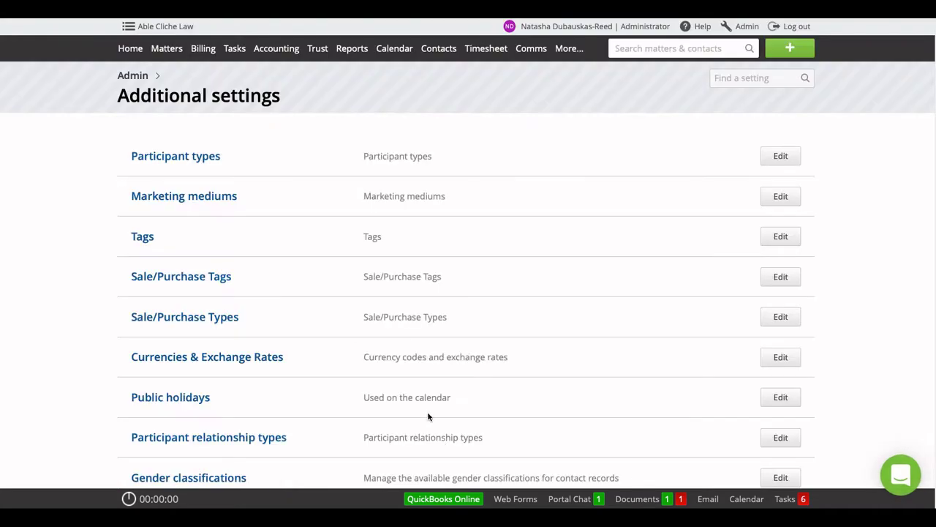
click(199, 201)
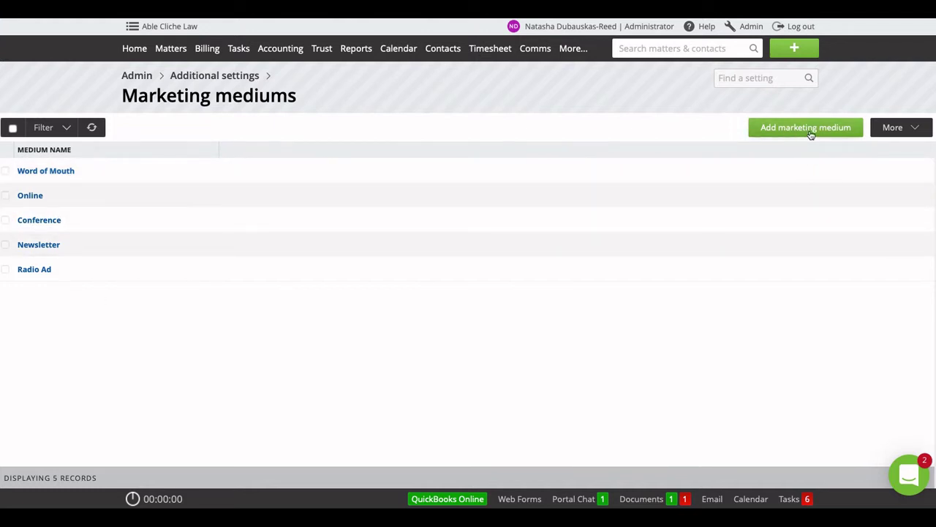
- Start a new matter type in the admin area and name it "Marketing Campaign 2020"
click(138, 76)
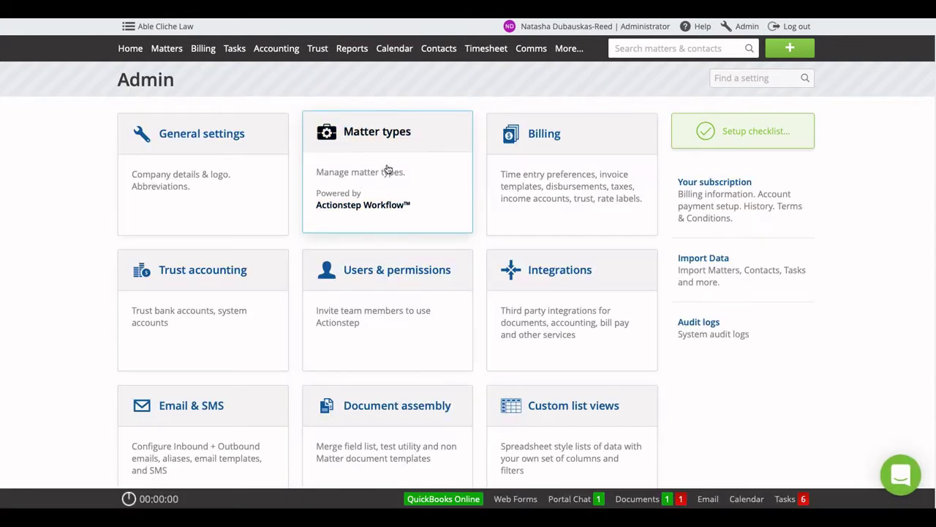
click(387, 152)
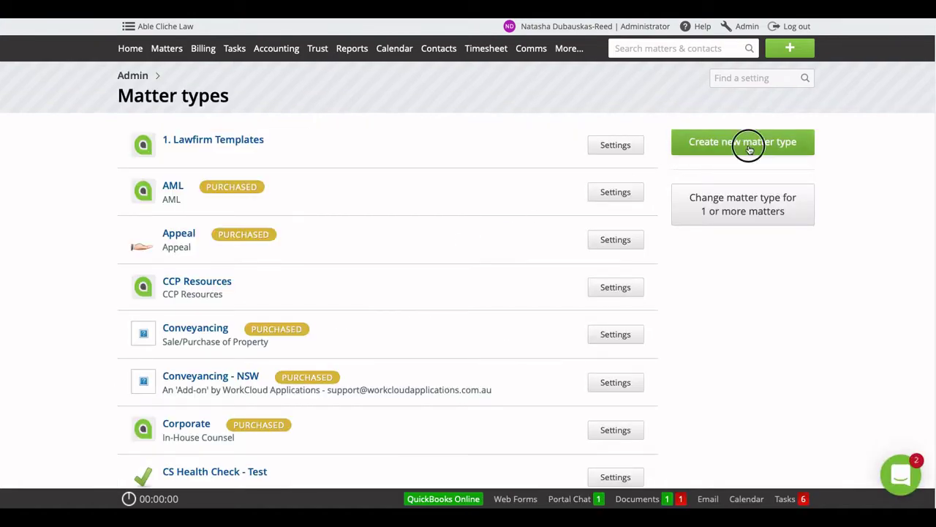
click(746, 143)
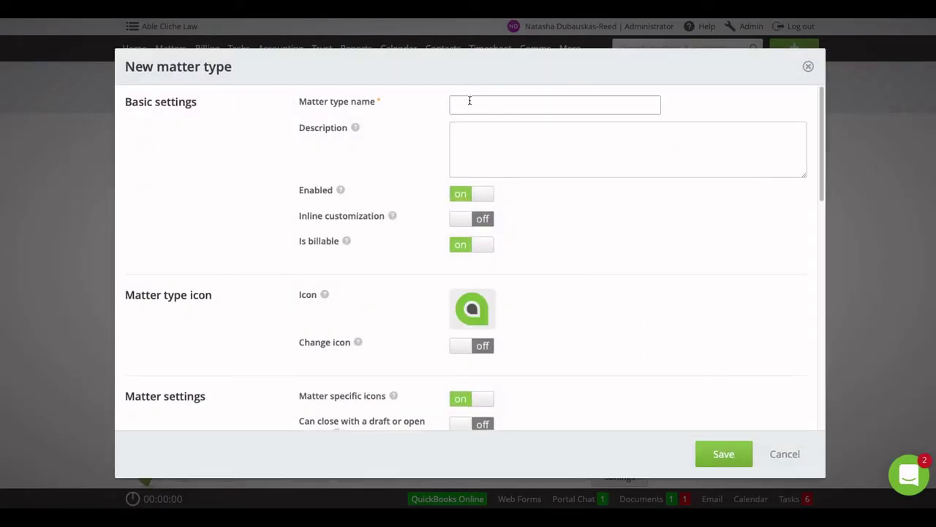
click(471, 107)
text(Marketin)
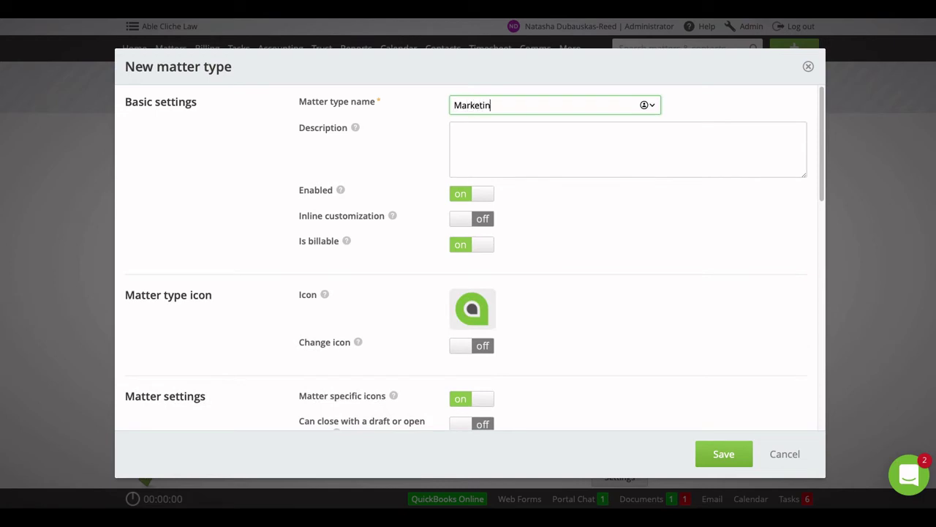
text(g Campaign 2020)
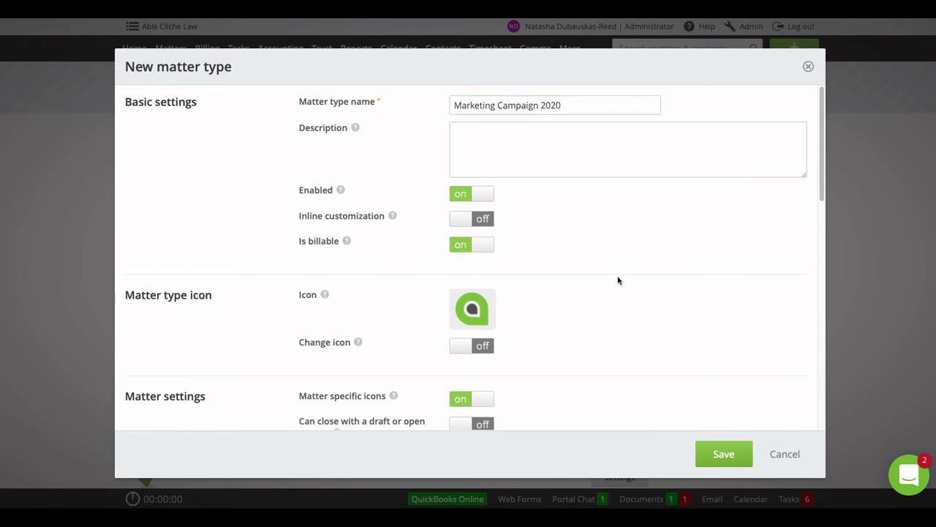
- Enable changing the matter type icon and choose the yellow-green star
scroll(619, 278, down, 3)
click(459, 136)
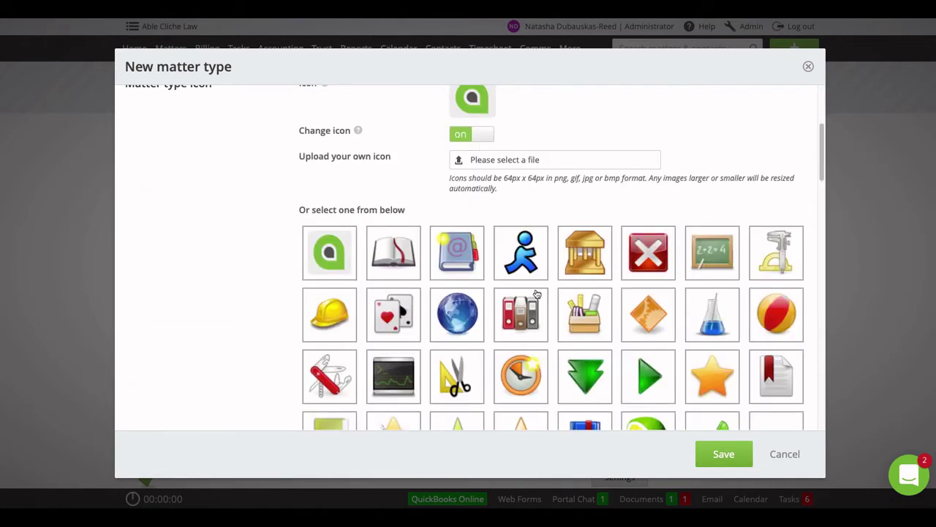
scroll(492, 295, down, 1)
click(457, 379)
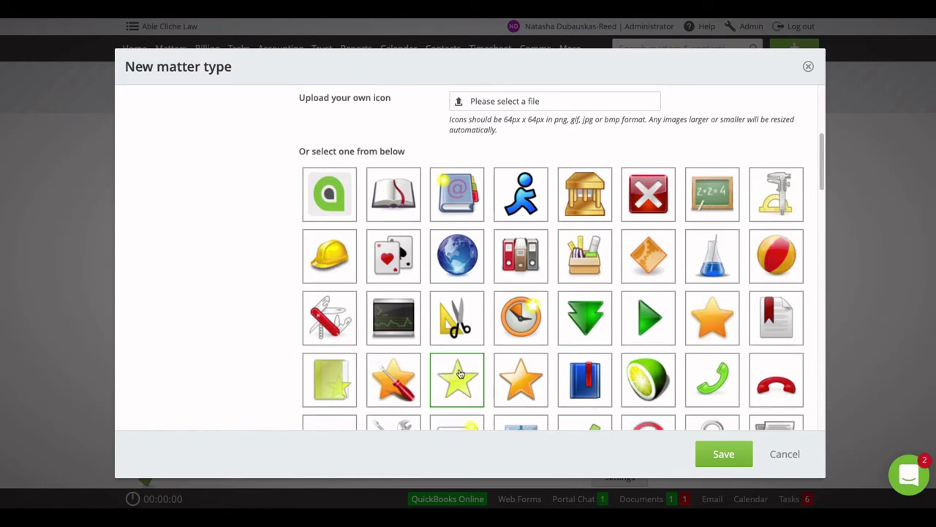
- Turn on "Use for marketing campaigns" for the new matter type
scroll(502, 313, down, 3)
scroll(501, 313, down, 10)
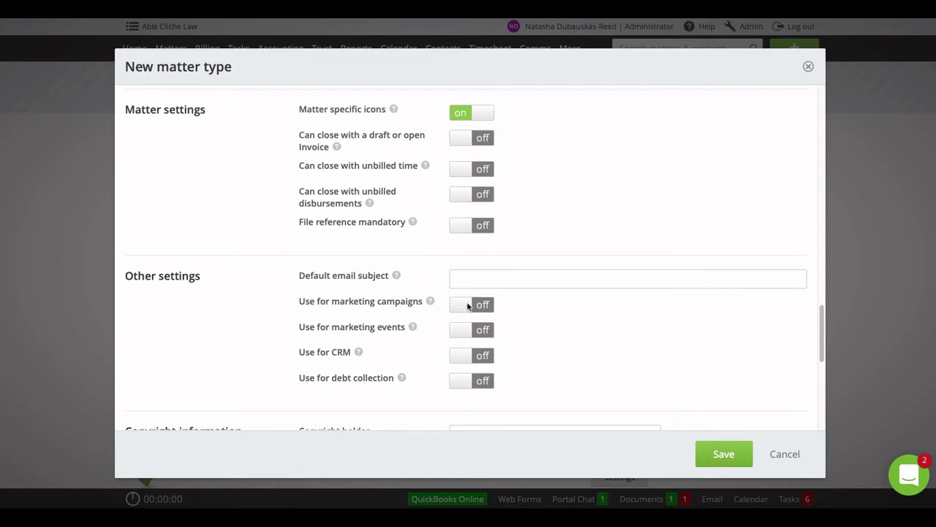
click(469, 305)
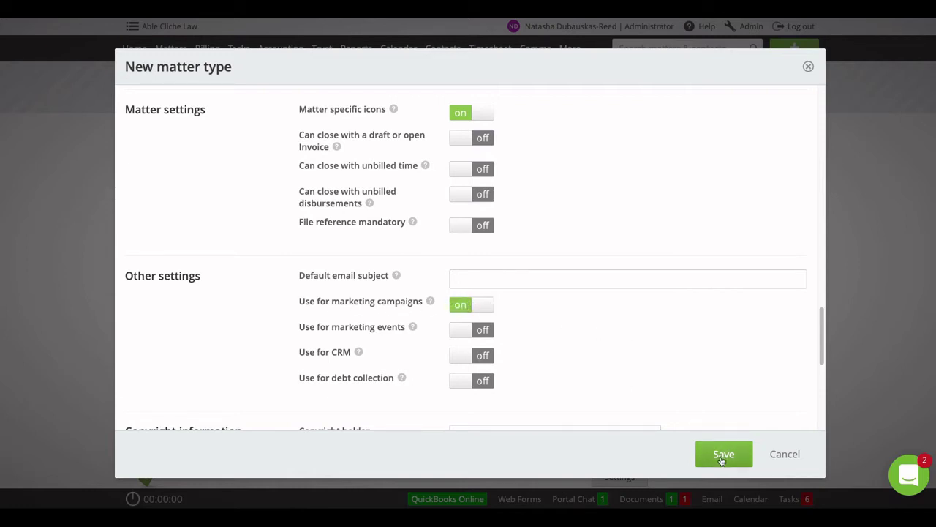
- Add Lawyer as a primary participant type under Parties and save the Marketing Campaign 2020 matter type
scroll(681, 410, down, 5)
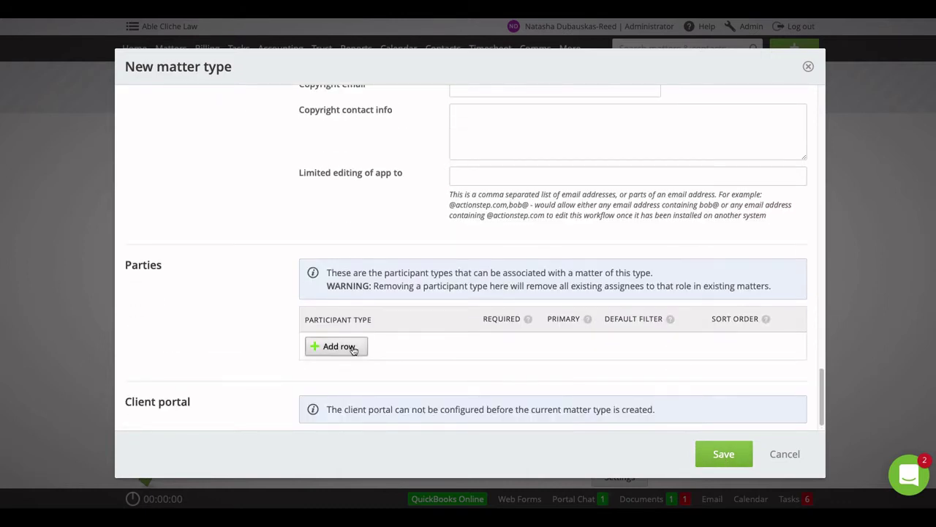
click(352, 349)
click(391, 345)
scroll(396, 325, down, 3)
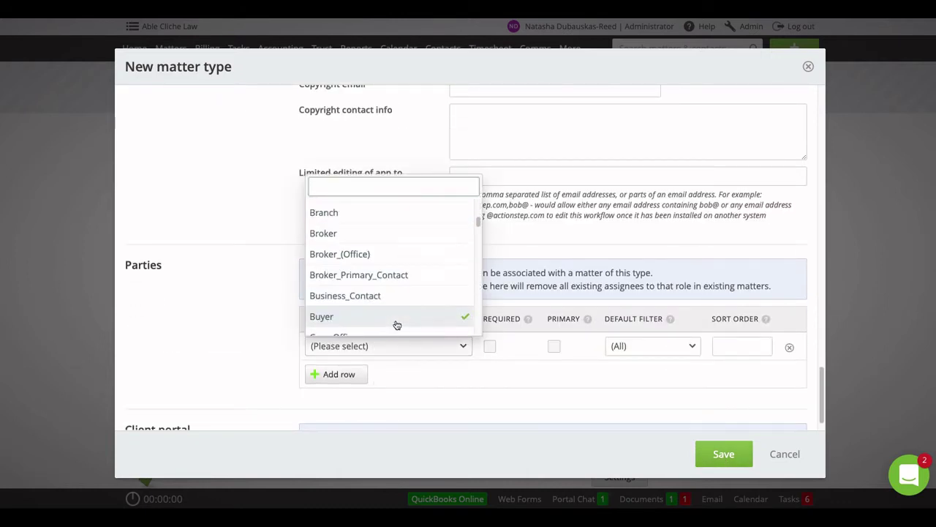
scroll(397, 325, down, 10)
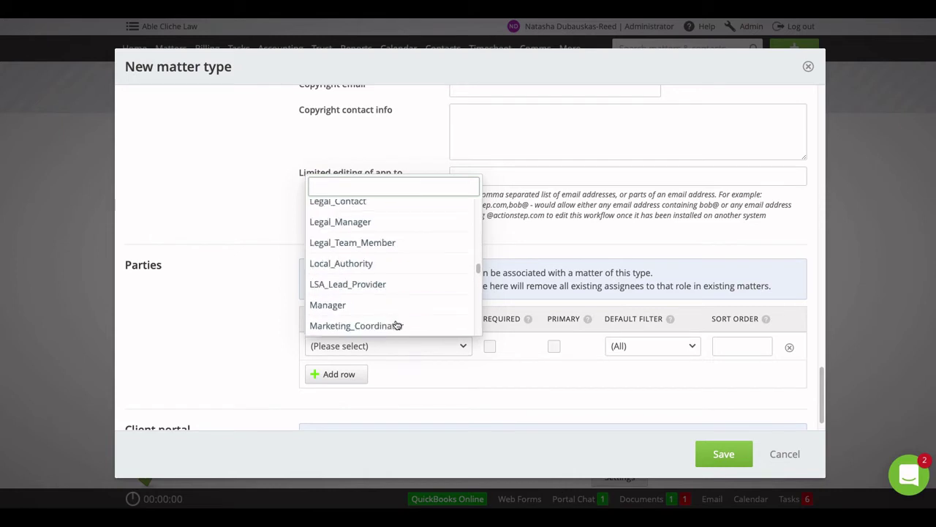
scroll(397, 325, up, 3)
click(382, 209)
click(553, 346)
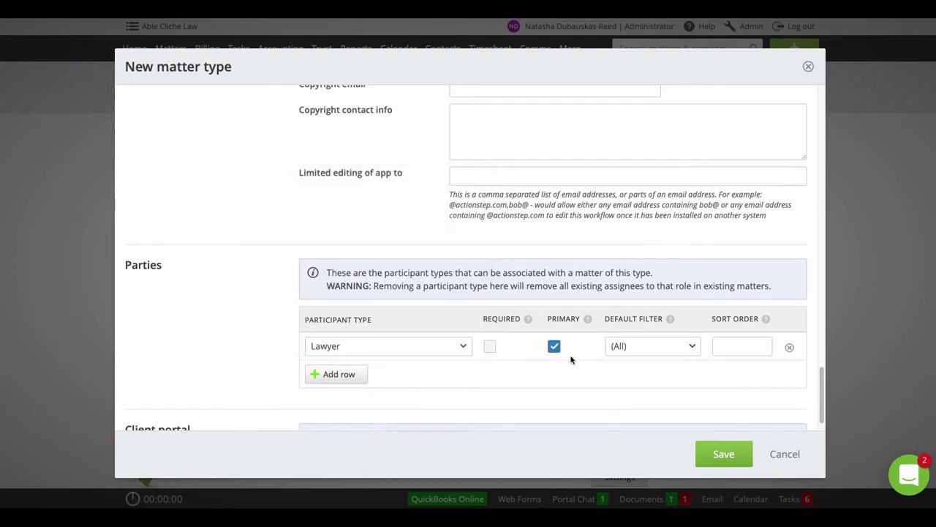
click(730, 455)
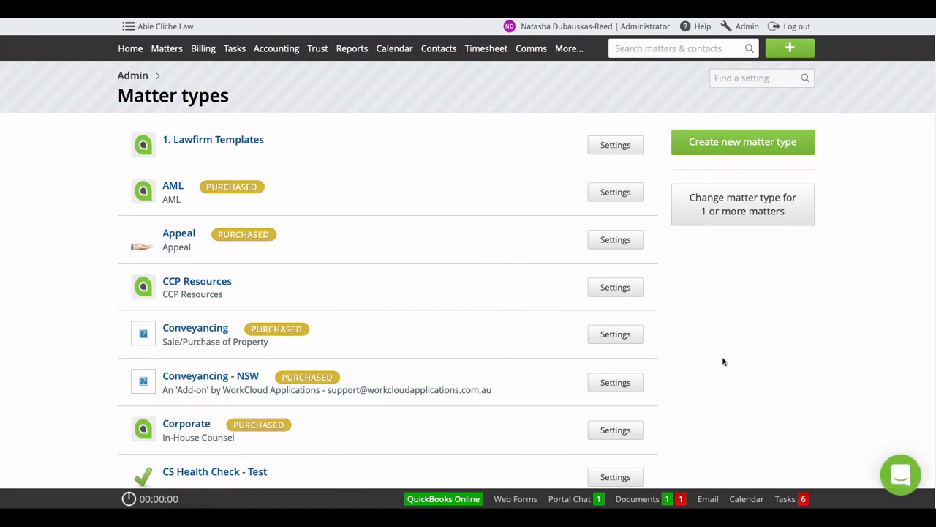
- Start another new matter type and name it "Marketing Activities 2020"
click(732, 151)
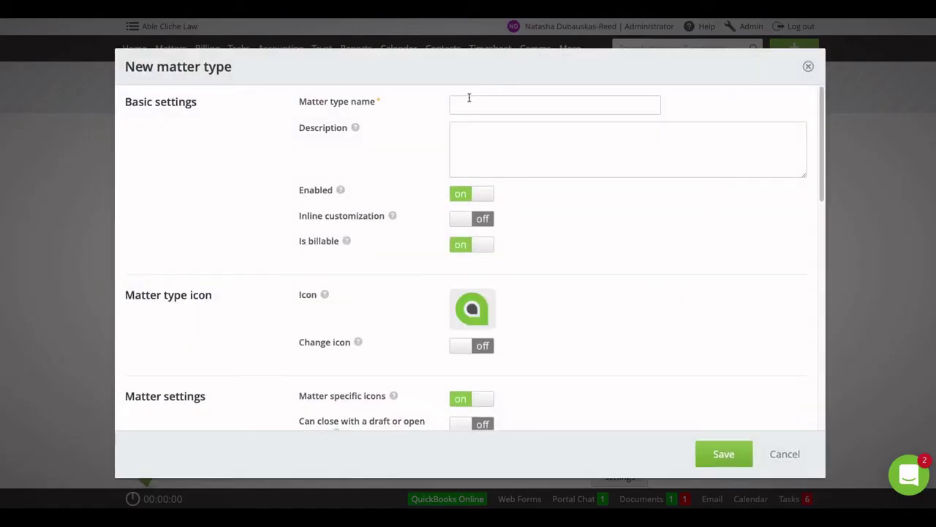
click(466, 105)
text(Marketing )
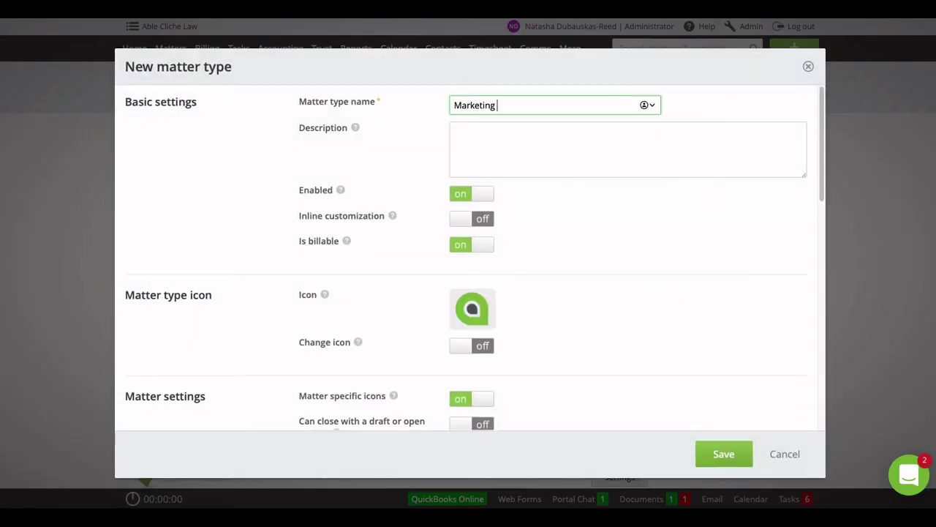
text(Activities 2020)
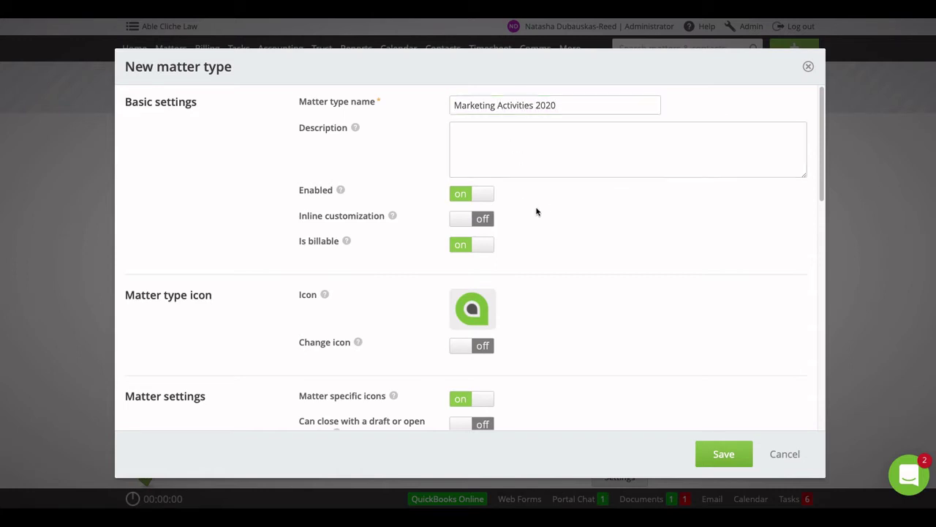
- Enable a custom icon for Marketing Activities 2020 and choose the blue running figure
click(466, 347)
scroll(567, 371, down, 3)
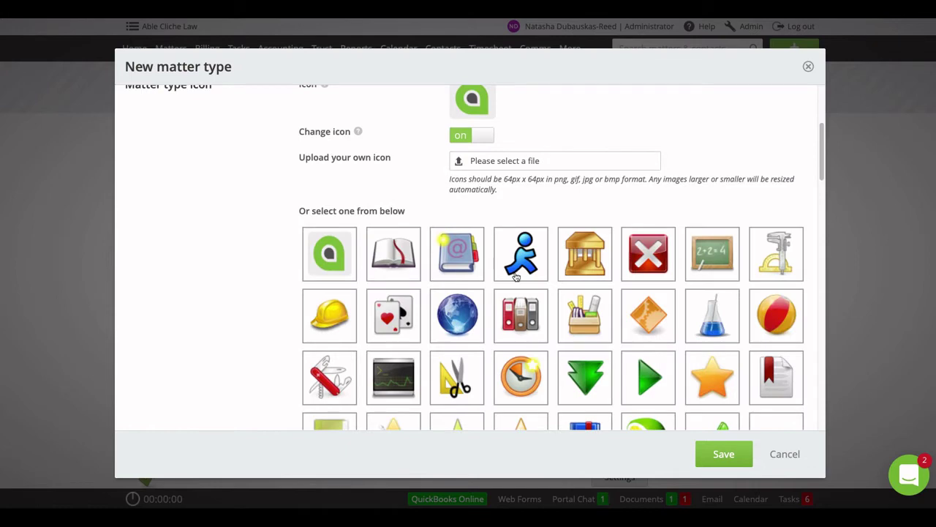
click(516, 275)
- Turn on "Use for marketing events" for the Marketing Activities 2020 matter type
scroll(286, 334, down, 10)
scroll(286, 335, down, 8)
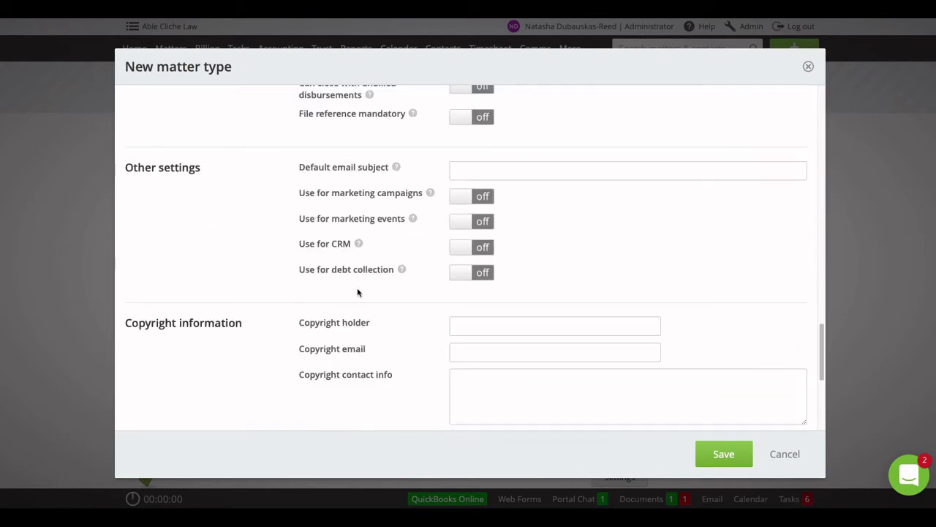
click(465, 224)
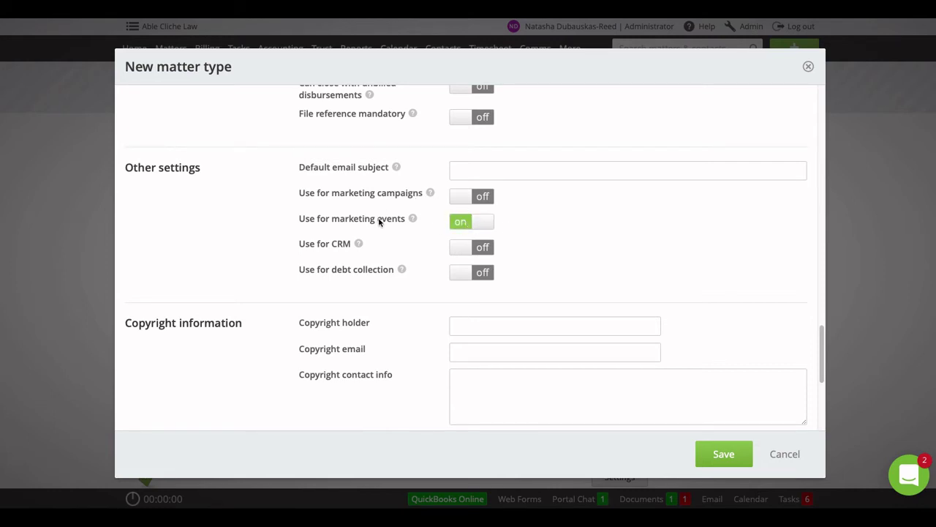
- Add Lawyer as the primary participant type for Marketing Activities 2020 and save the matter type
scroll(649, 369, down, 3)
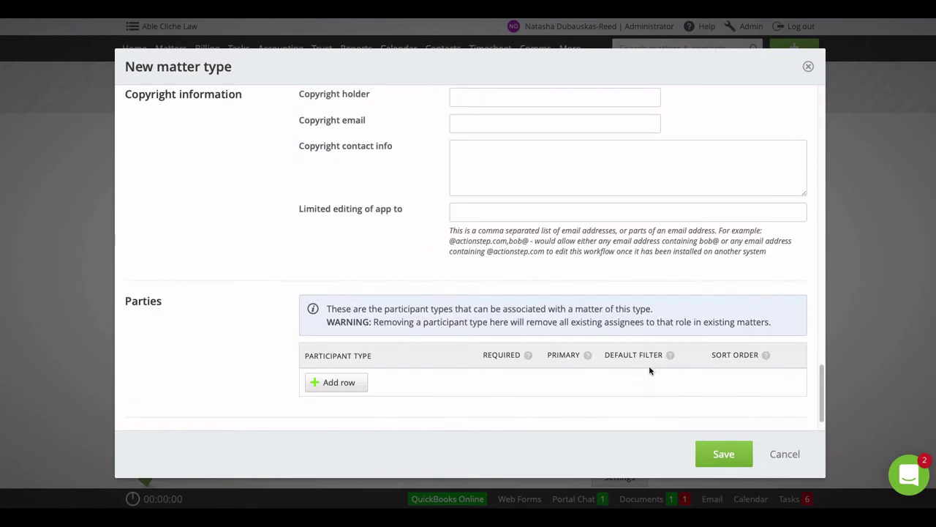
click(336, 380)
click(408, 381)
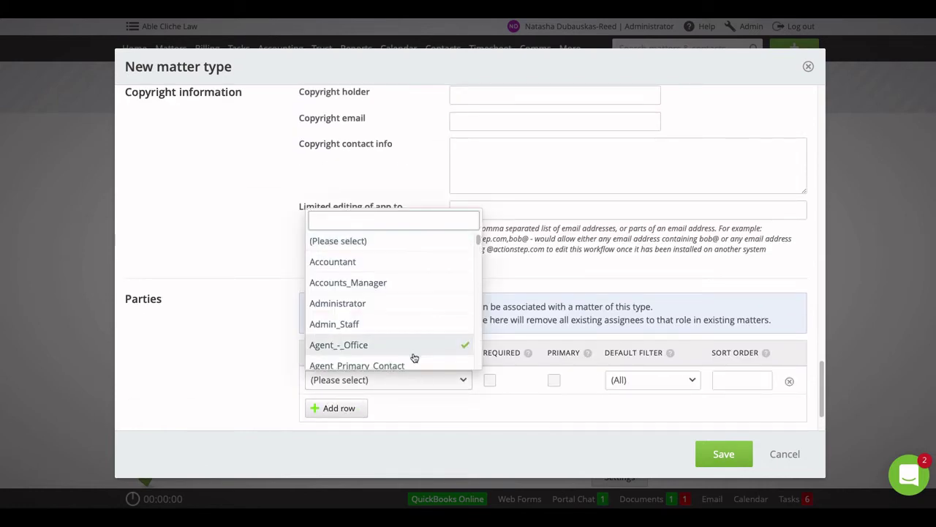
scroll(414, 358, down, 4)
scroll(414, 358, down, 6)
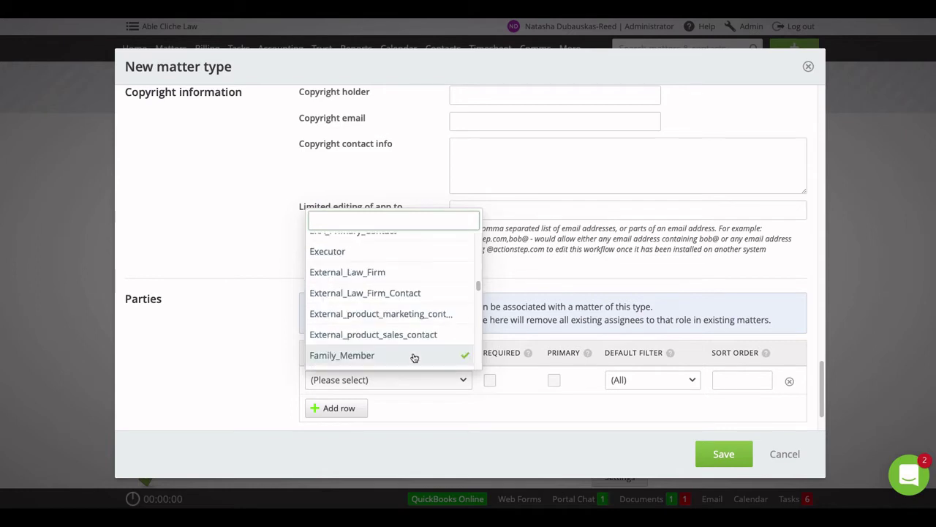
scroll(414, 351, down, 2)
click(417, 329)
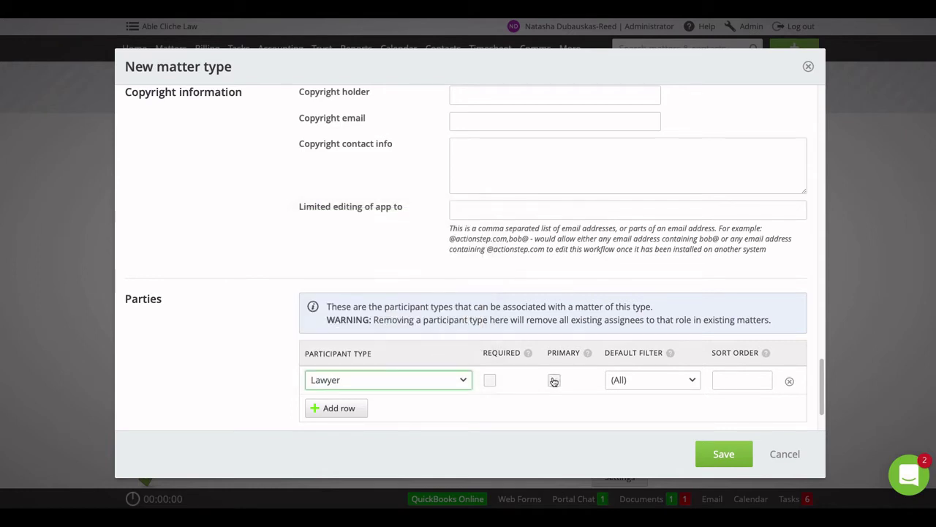
click(553, 379)
click(723, 453)
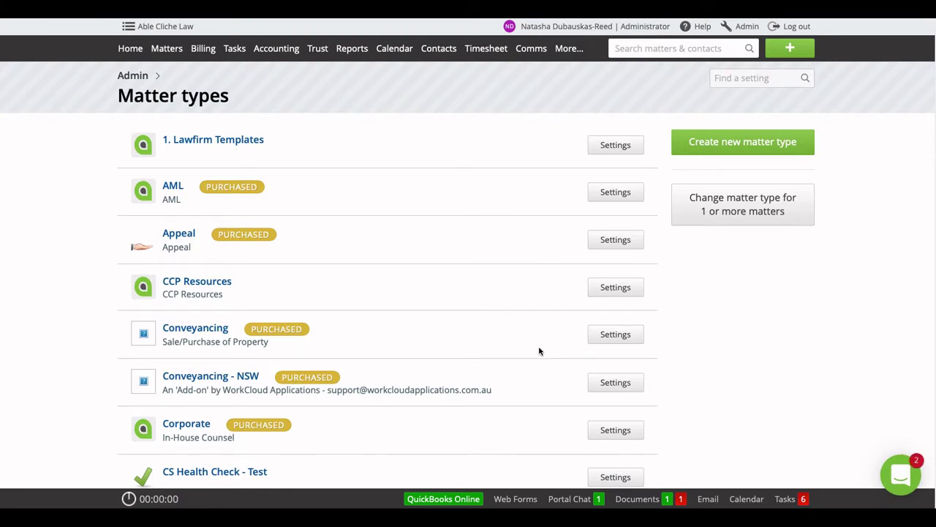
- Start creating a new matter of the type Marketing Campaign 2020
click(789, 50)
click(518, 112)
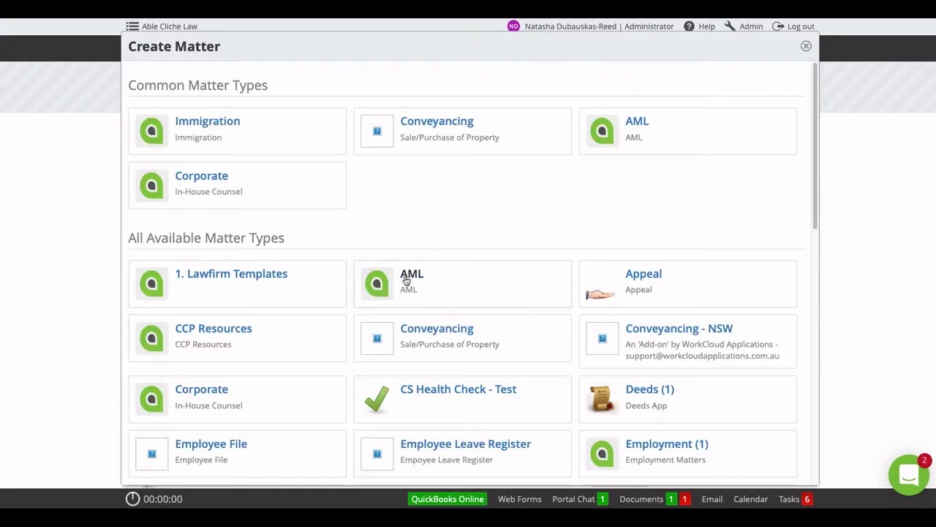
scroll(410, 281, down, 4)
scroll(410, 284, down, 1)
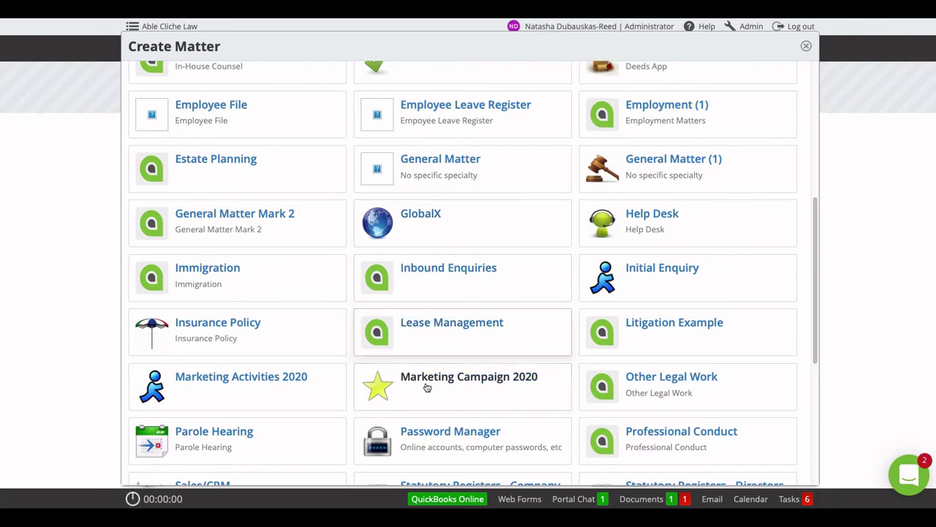
click(479, 385)
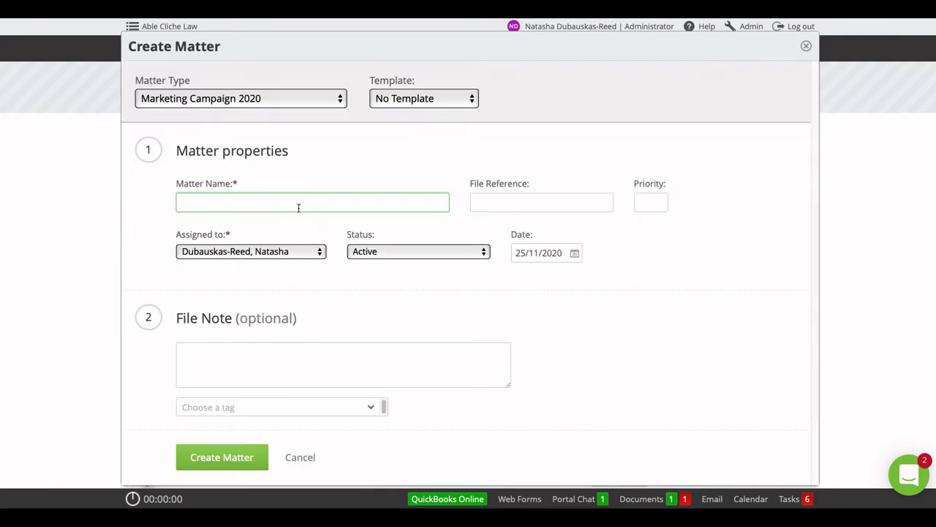
- Name the new campaign matter "Marketing Overview - In-bound enquiries" and create it with no template
text(MArketing Overview - 2020)
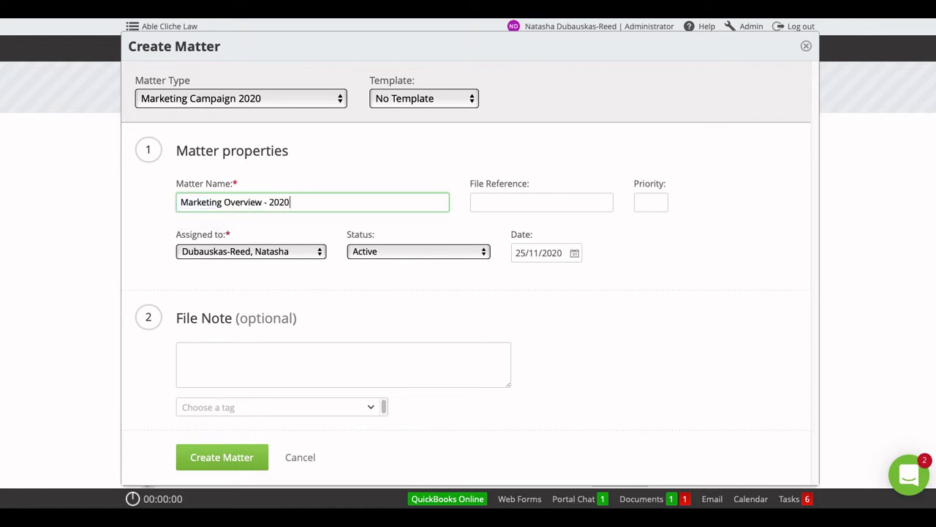
click(458, 306)
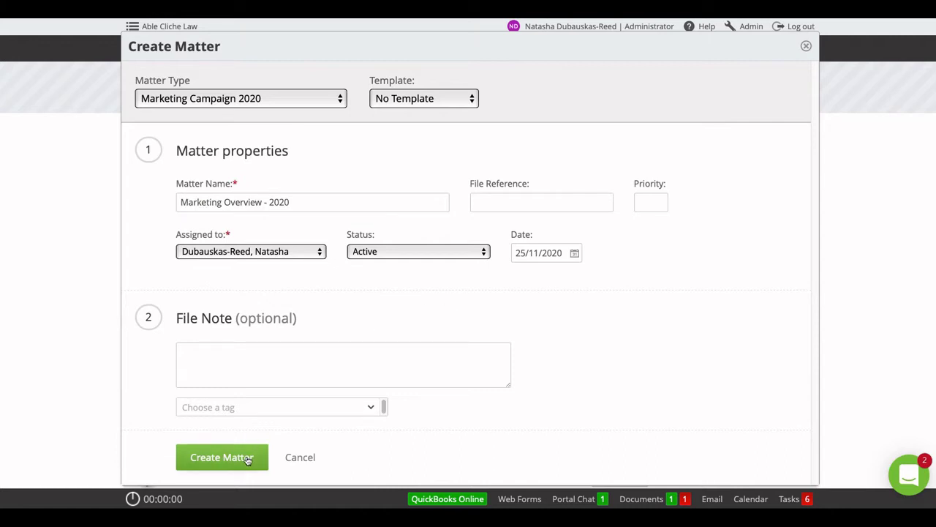
drag(290, 202, 270, 202)
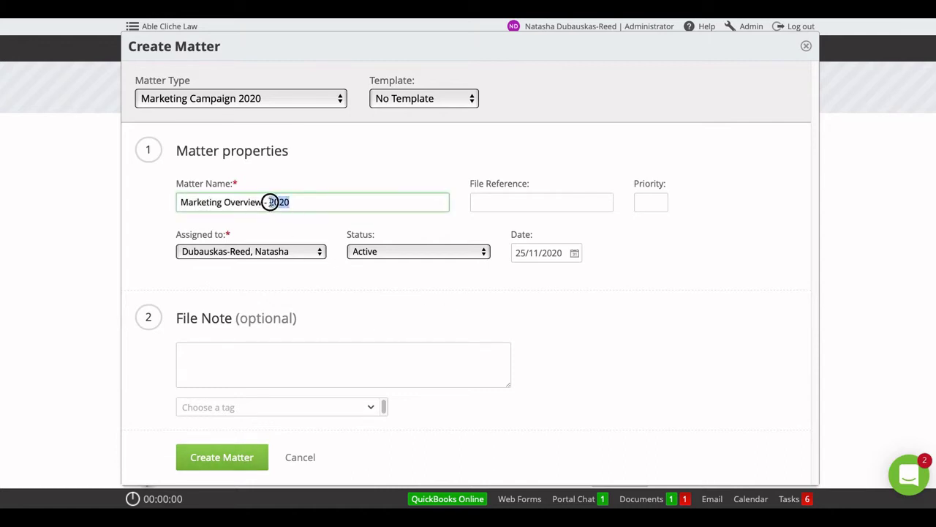
key(BackSpace)
text(In-bound enquiries)
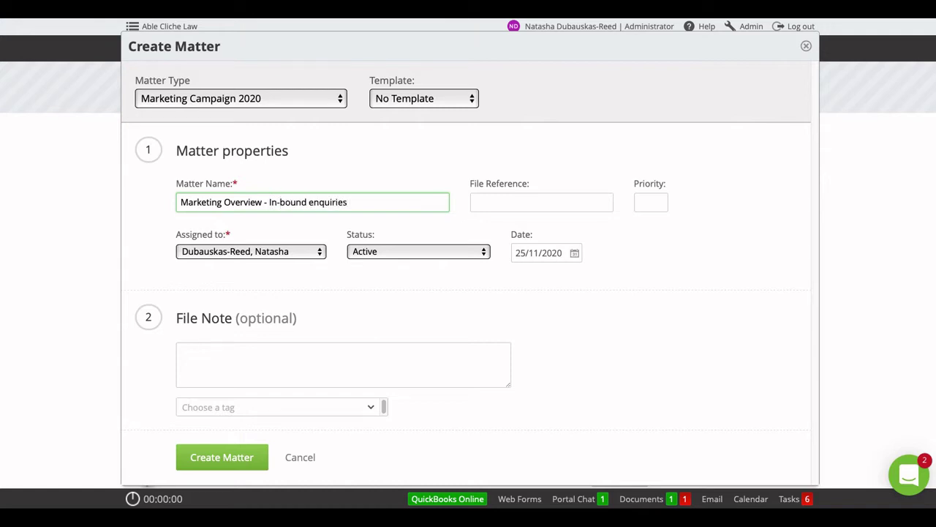
click(327, 274)
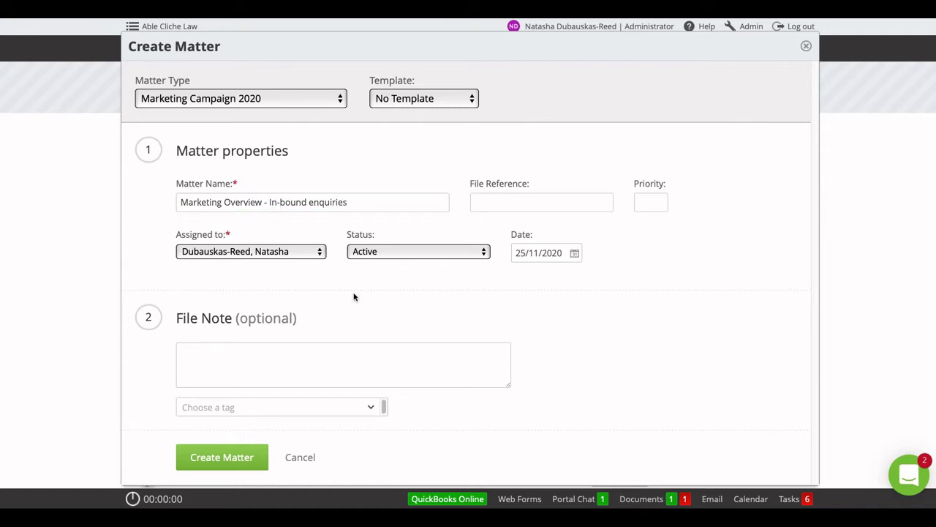
click(221, 457)
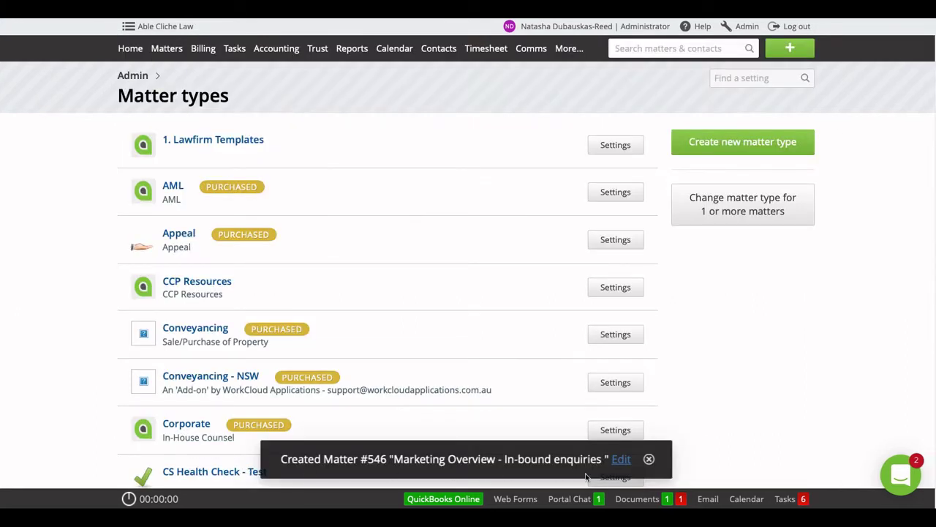
- Open the newly created campaign matter and set the campaign's start date to 01/11/2000
click(623, 458)
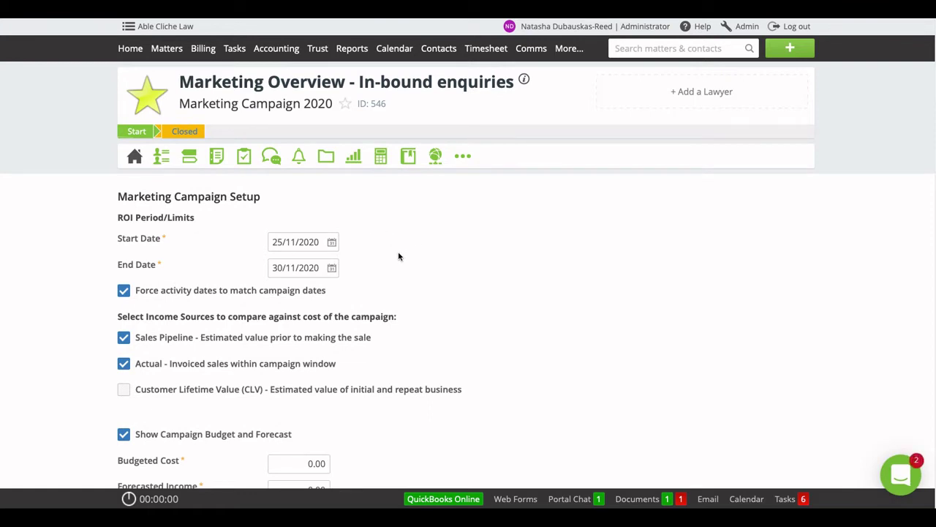
click(331, 243)
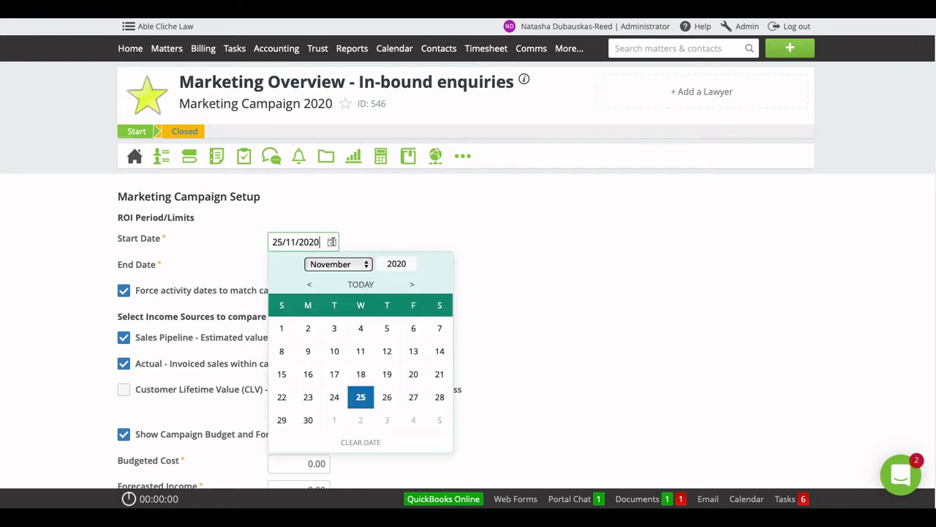
click(410, 266)
key(BackSpace)
key(BackSpace)
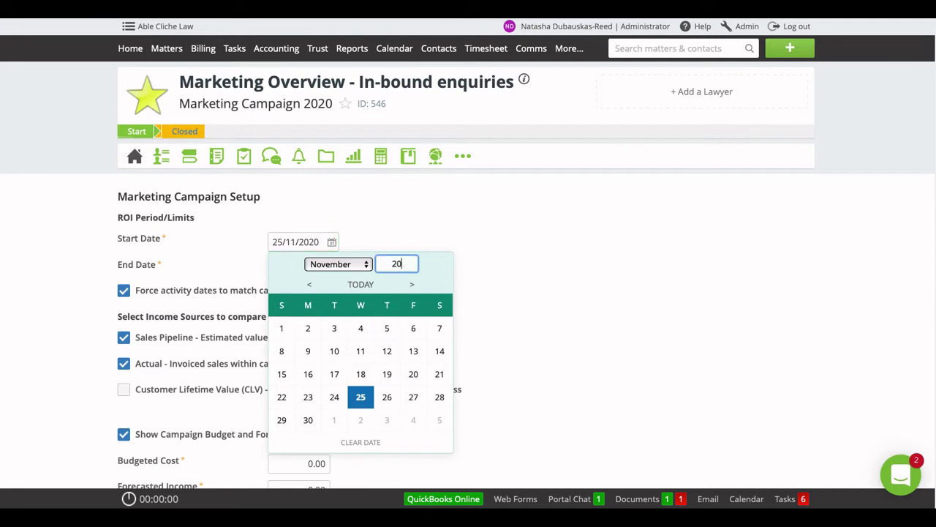
text(00)
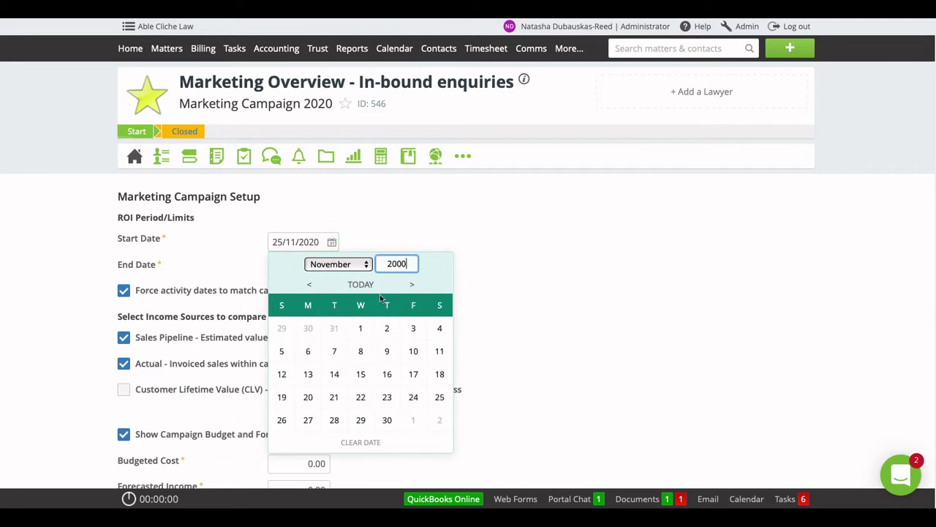
click(355, 332)
click(355, 333)
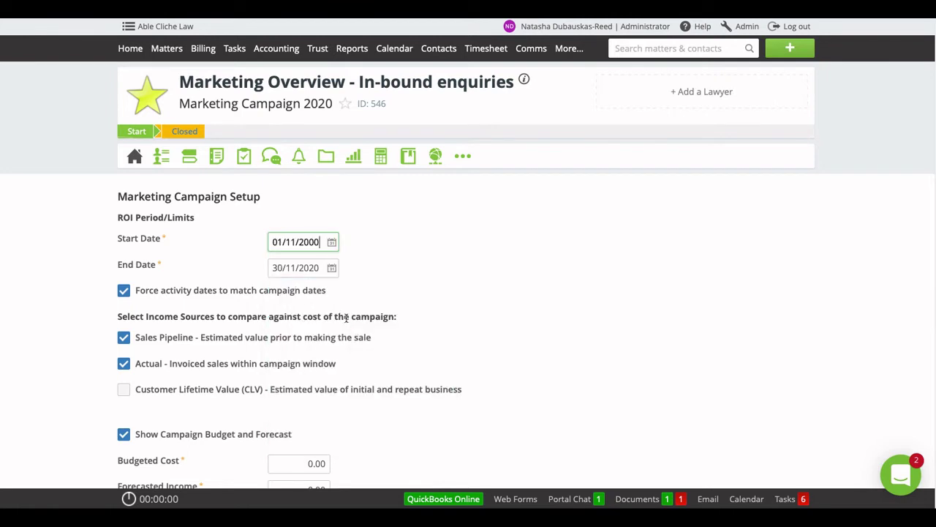
- Set the campaign's end date to 01/11/2030 and turn off forcing activity dates to match campaign dates
click(331, 268)
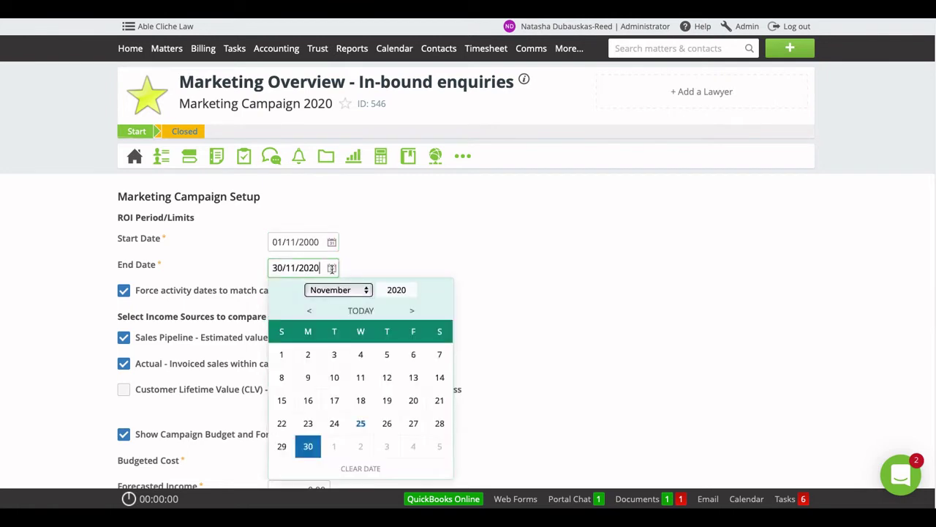
click(405, 290)
key(BackSpace)
key(BackSpace)
text(30)
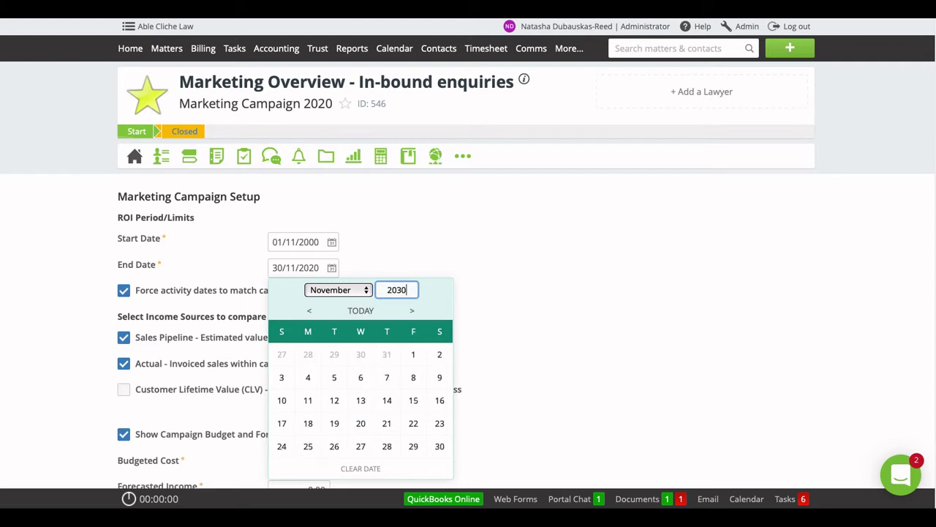
click(415, 354)
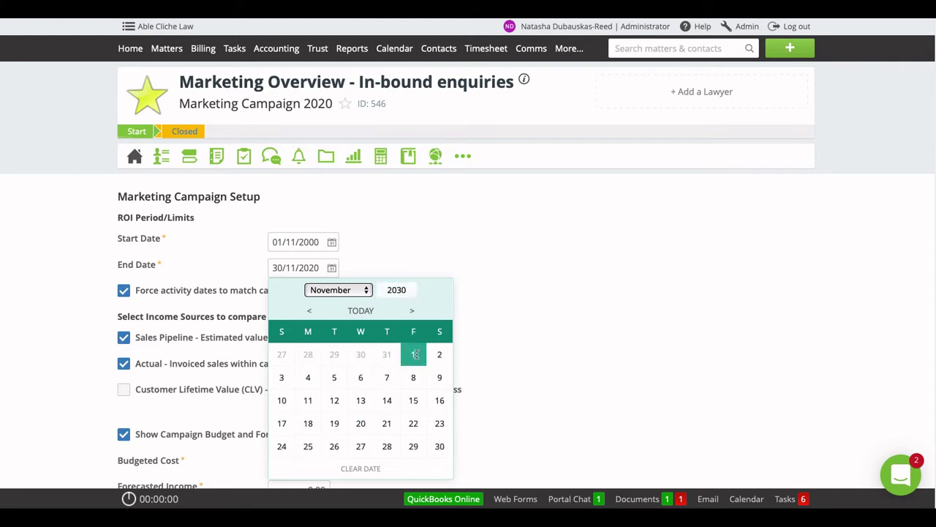
click(416, 355)
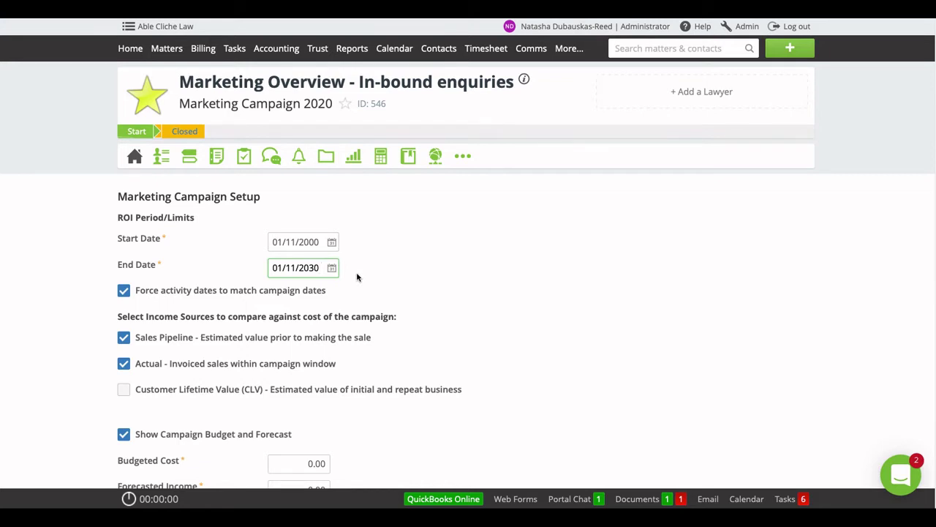
click(125, 292)
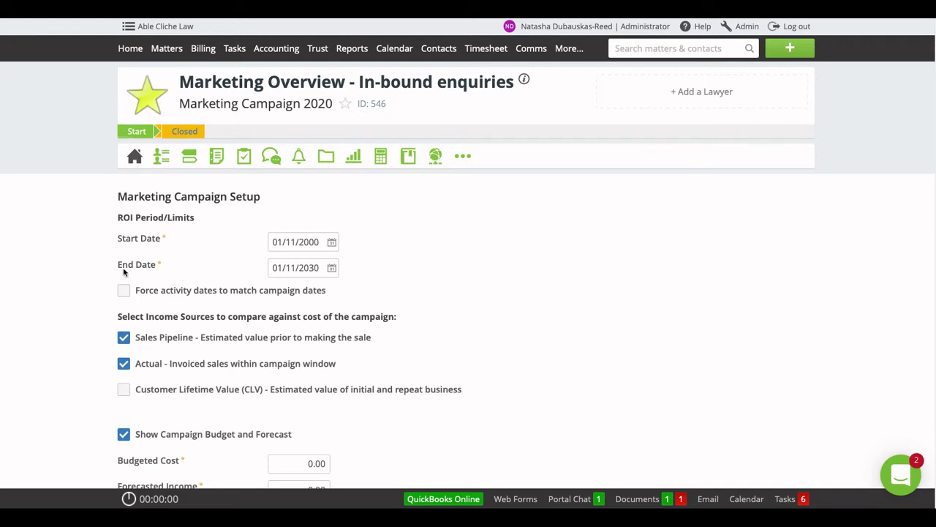
- Use only actual invoiced sales as the campaign's income source, with Sales Pipeline and Customer Lifetime Value turned off
scroll(494, 364, down, 1)
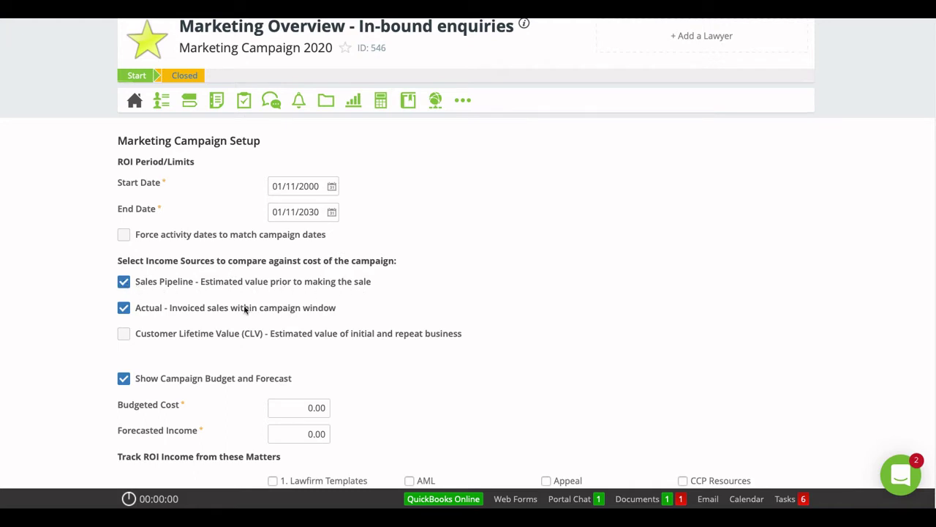
click(340, 309)
drag(340, 309, 140, 308)
click(301, 333)
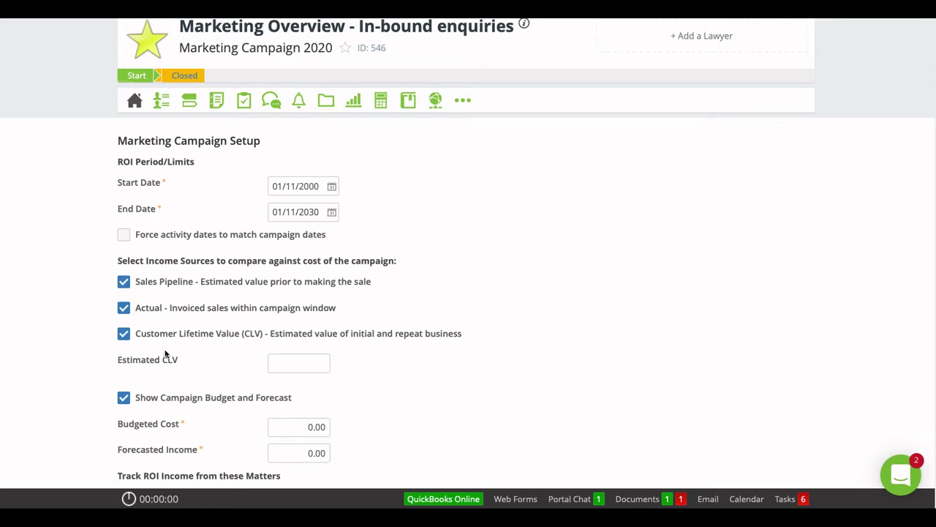
click(124, 334)
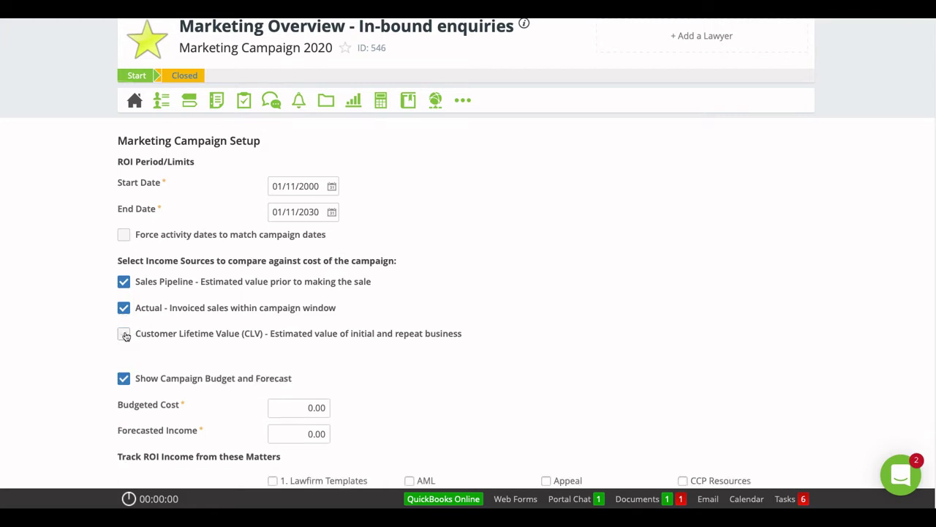
click(124, 284)
- Set the campaign's budgeted cost to 1,000.00 and its forecasted income to 10,000.00
scroll(447, 404, down, 1)
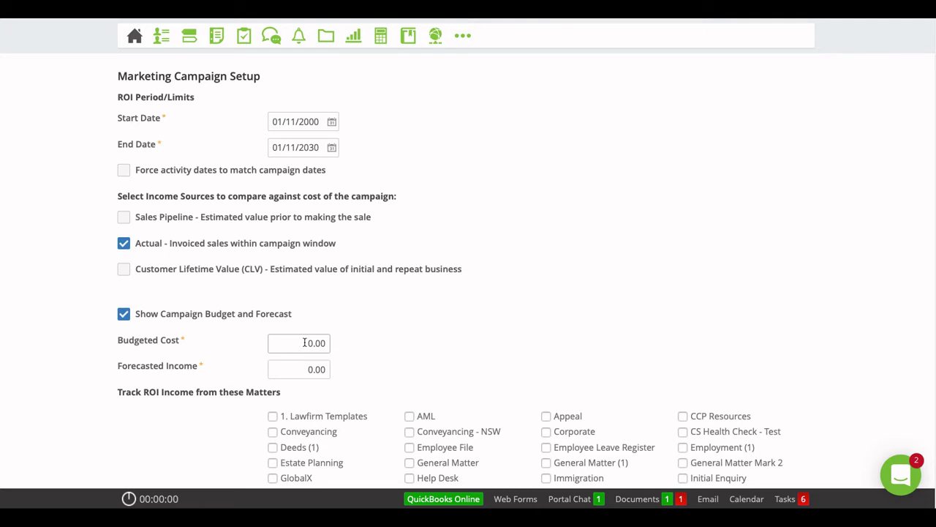
scroll(318, 368, down, 1)
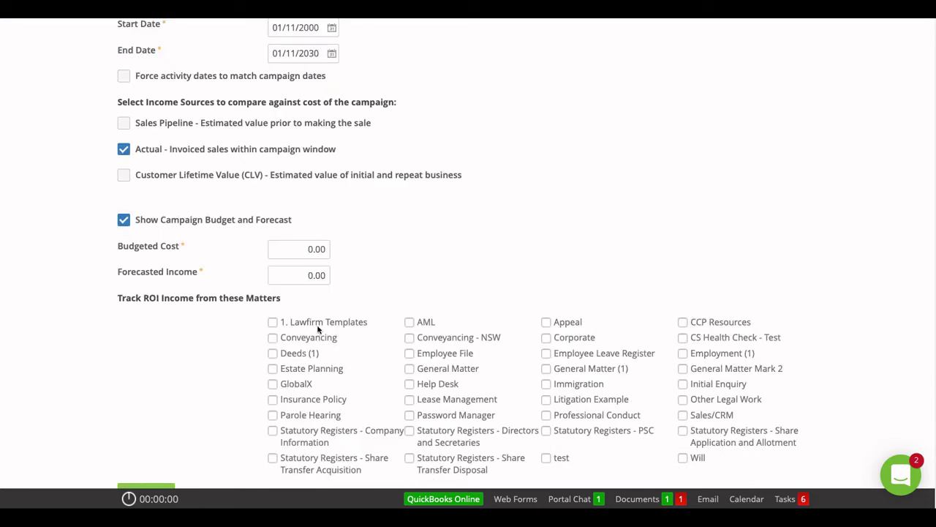
click(326, 248)
text(1000)
click(325, 275)
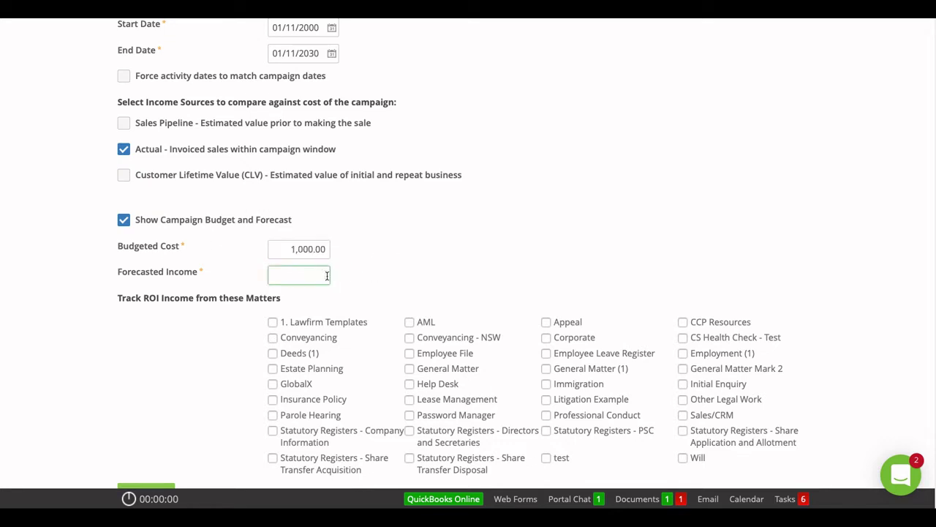
text(10000)
click(376, 272)
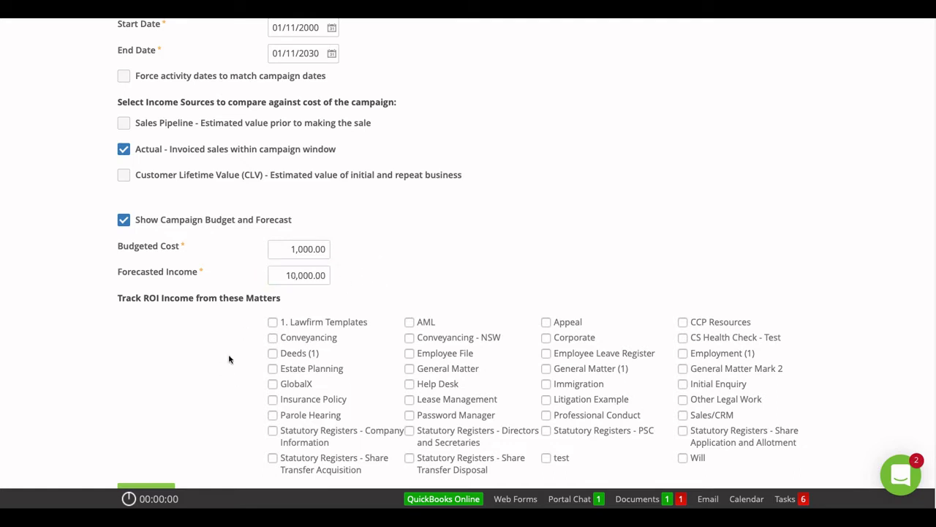
- Track ROI income from Immigration, Conveyancing and Initial Enquiry matters and save the campaign setup
scroll(228, 358, down, 1)
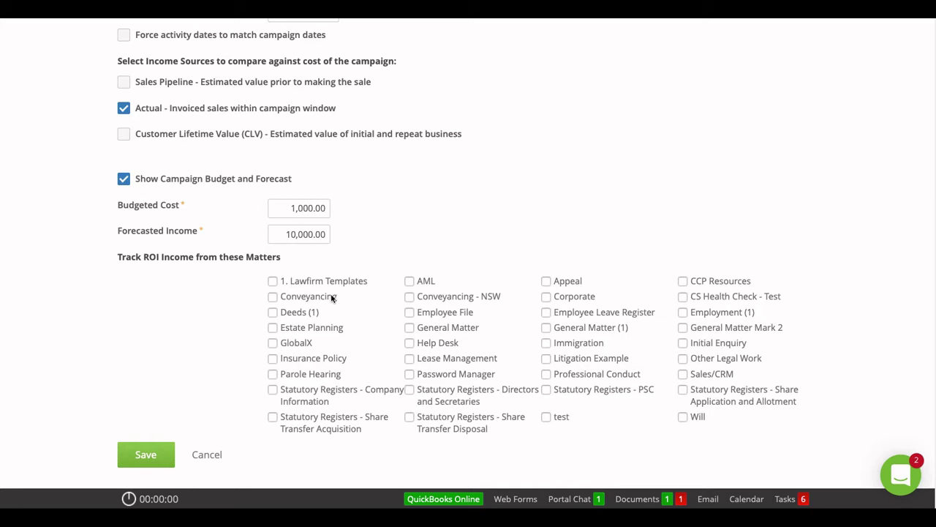
click(547, 343)
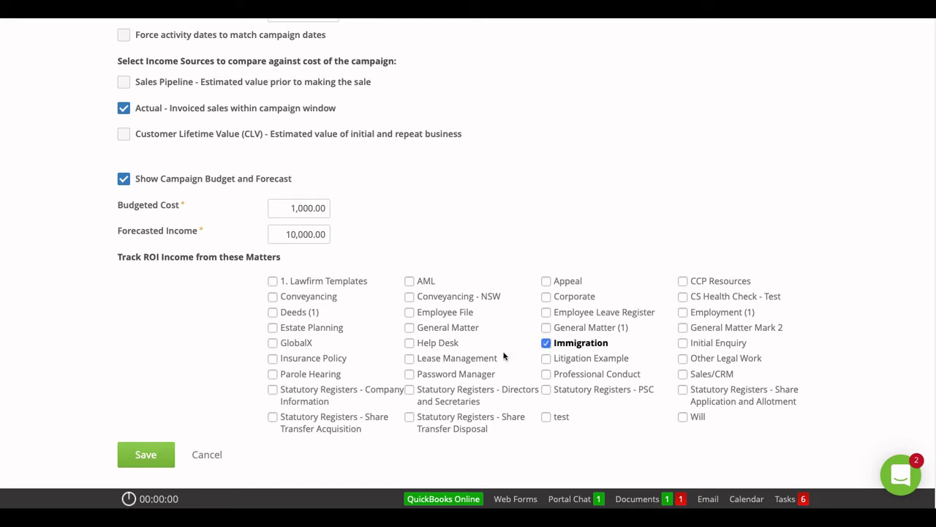
click(273, 297)
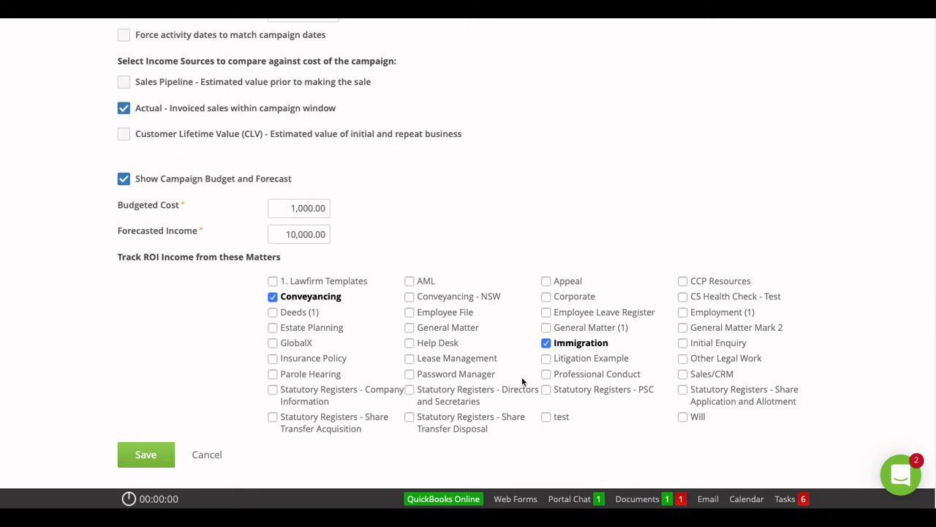
click(682, 343)
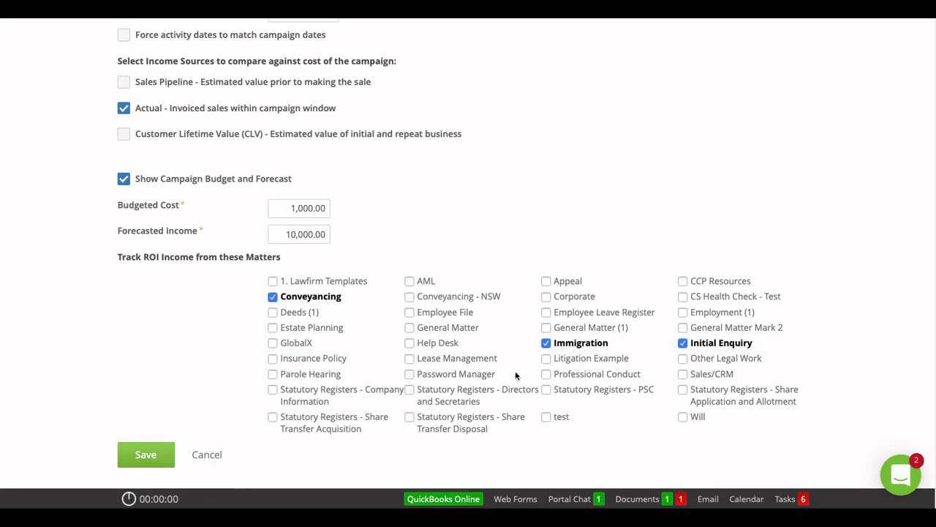
click(148, 449)
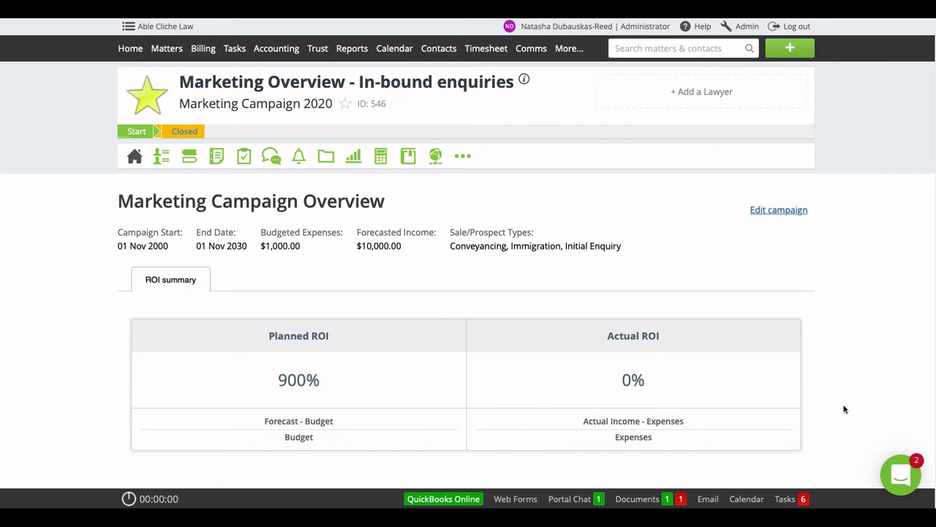
- Review the campaign's ROI summary and marketing activities, and reopen the Campaign Overview from the matter's general overview
scroll(844, 410, down, 3)
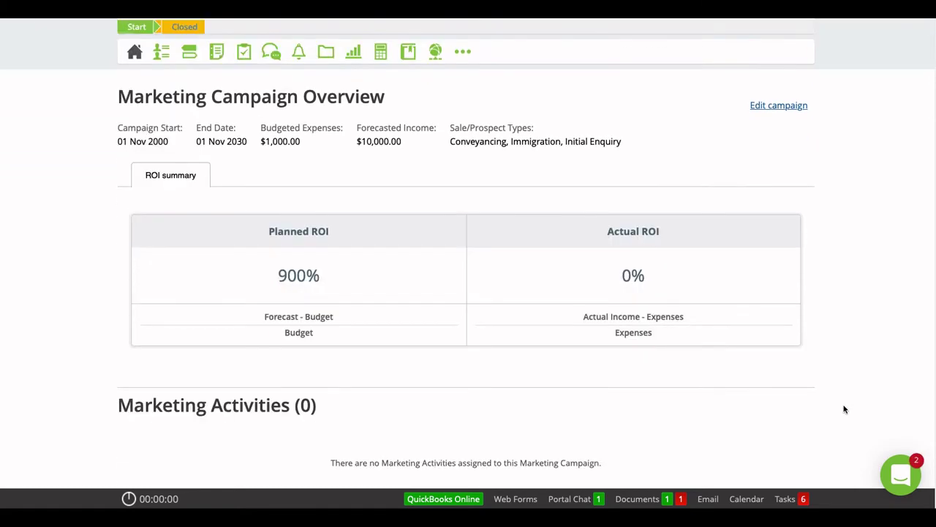
scroll(725, 458, up, 3)
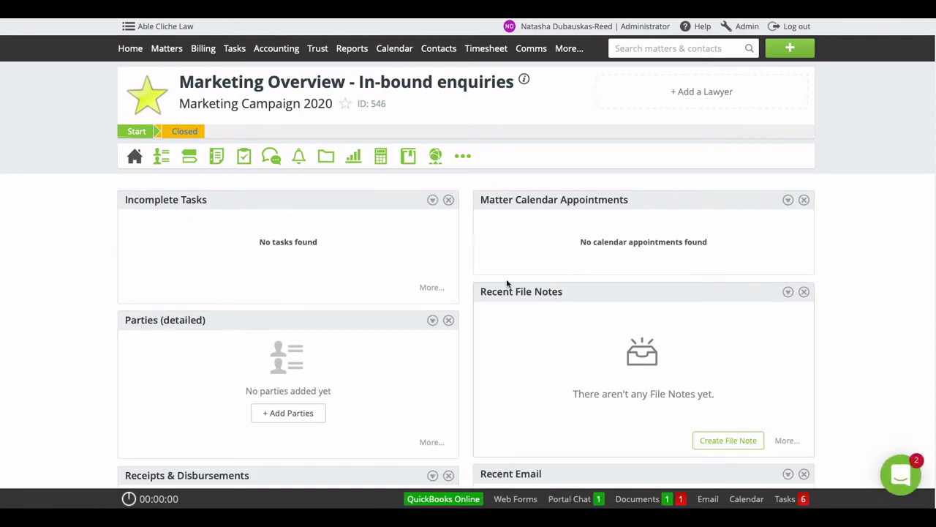
click(135, 157)
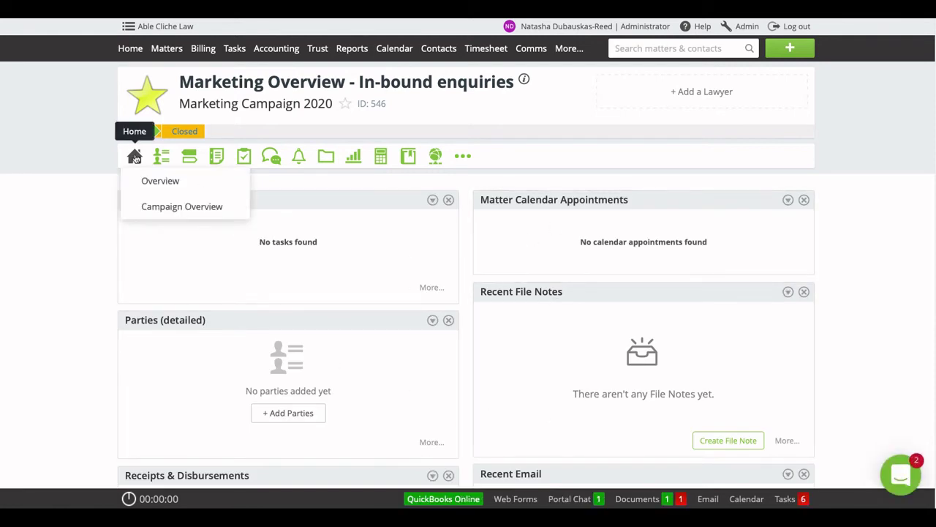
click(187, 207)
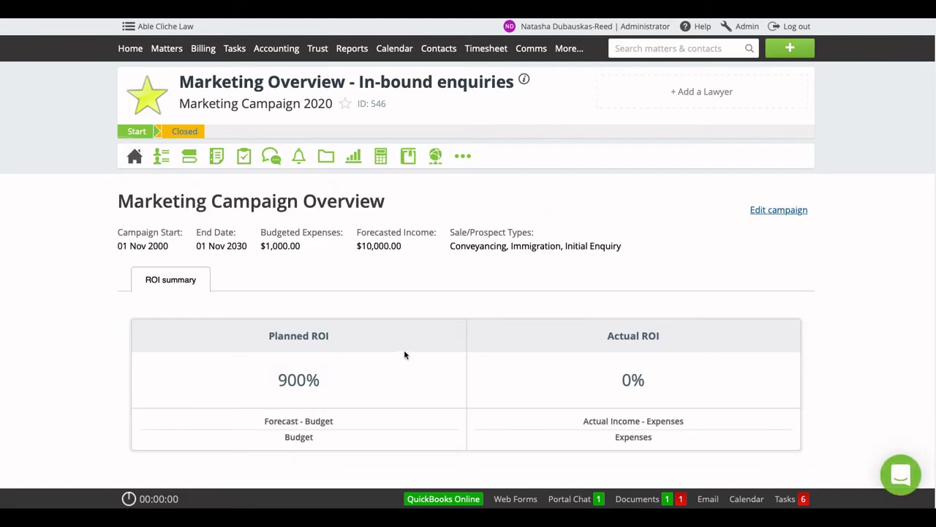
- Add a Marketing Activities 2020 matter named "Word of Mouth" to the In-bound enquiries campaign
scroll(404, 350, down, 3)
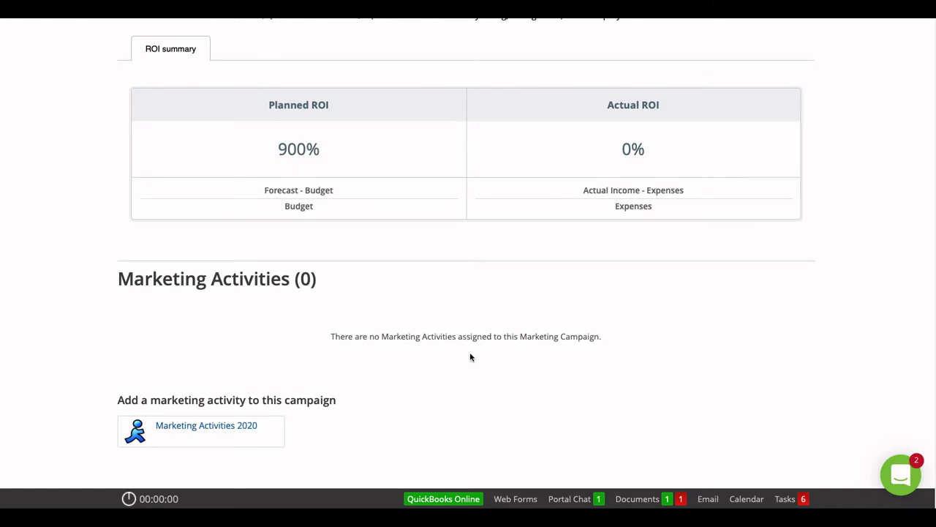
click(218, 426)
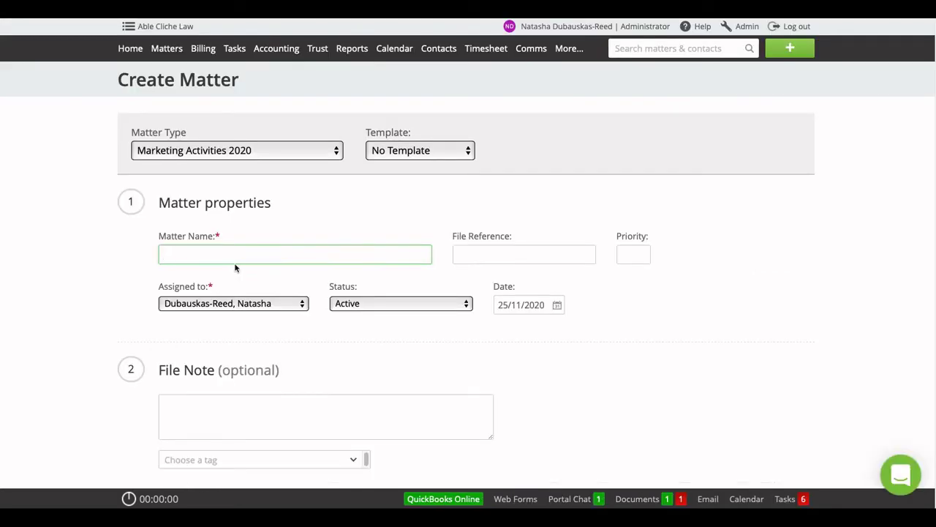
text(Word of Mouth)
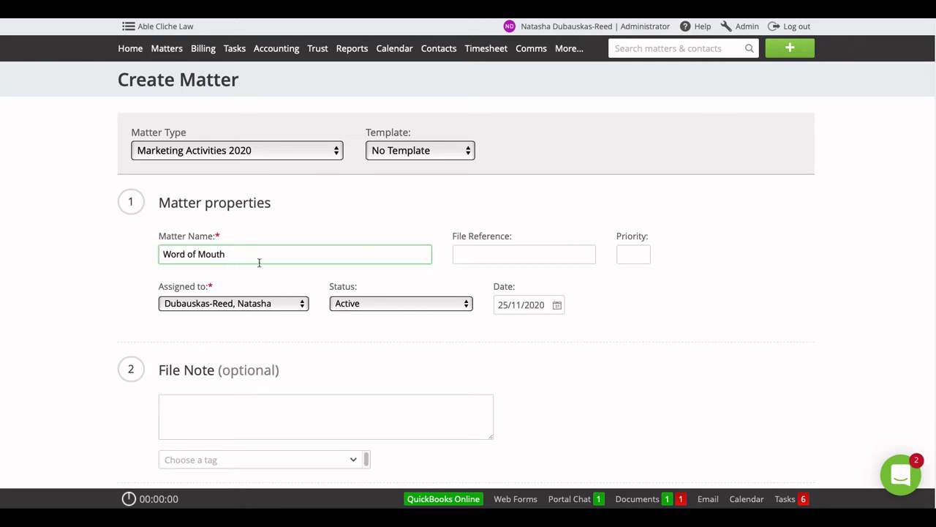
click(699, 348)
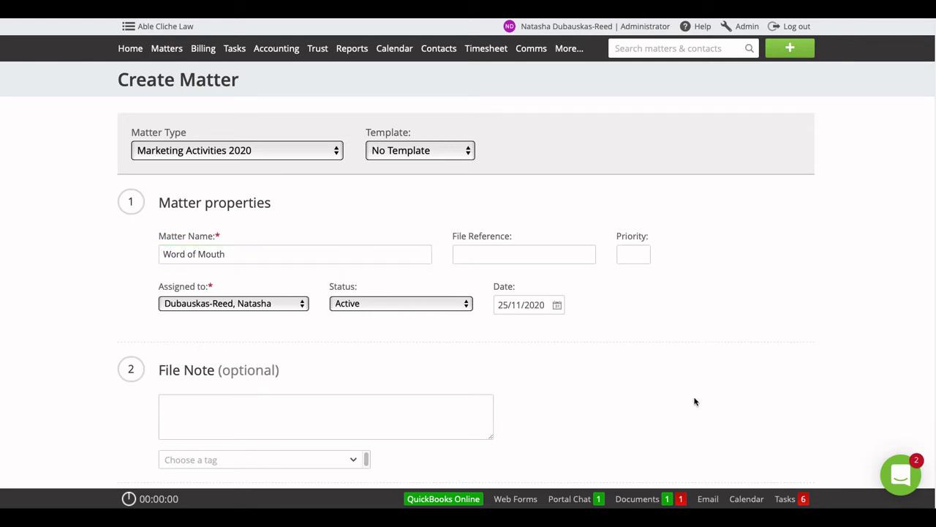
scroll(694, 399, down, 1)
click(221, 444)
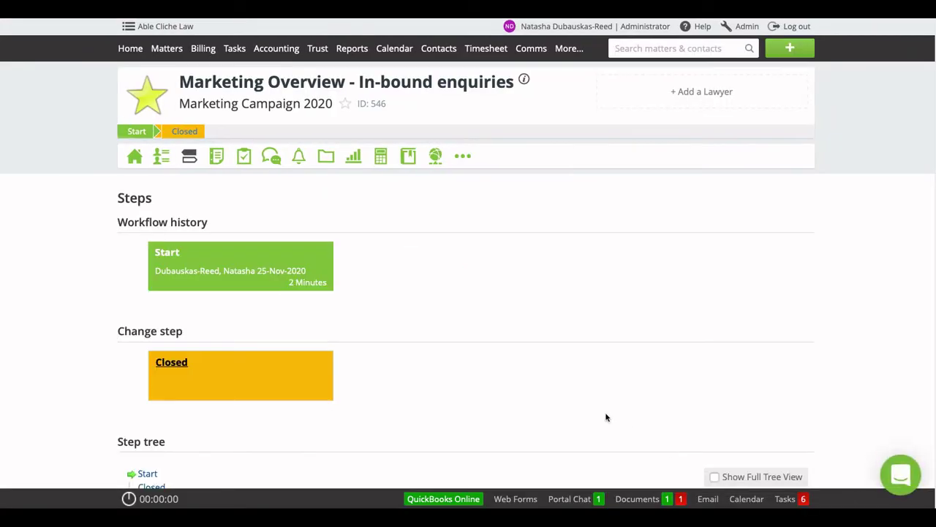
- Return to the Campaign Overview and add a Marketing Activities 2020 matter named "Facebook" to the campaign
mouse_move(136, 156)
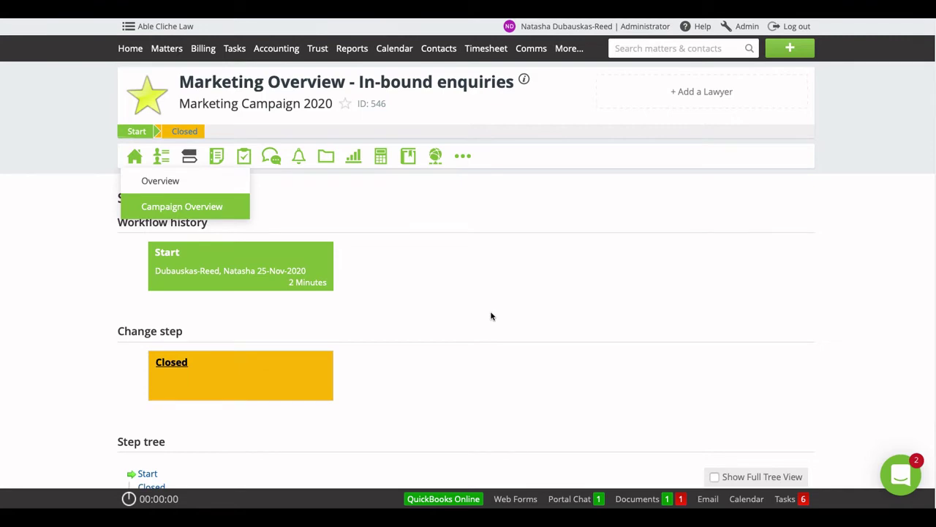
scroll(490, 316, down, 4)
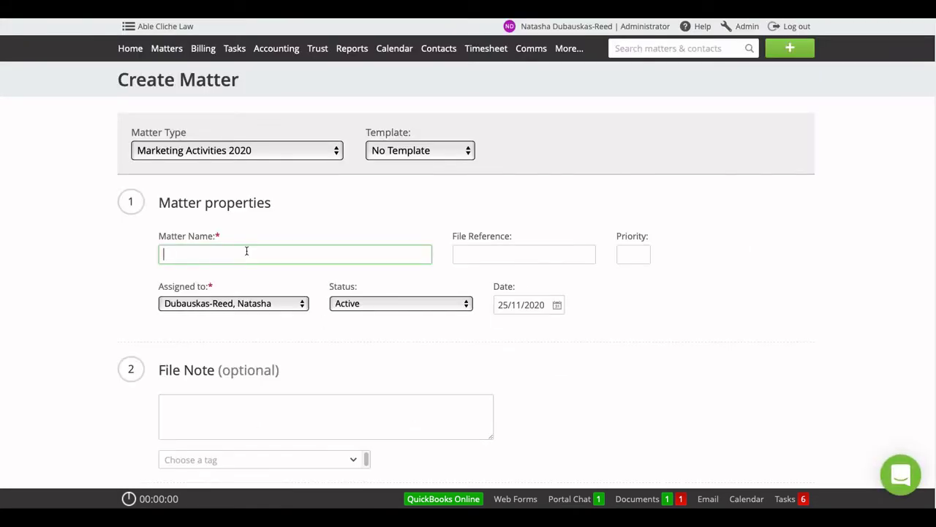
text(Facebook)
scroll(344, 337, down, 1)
click(217, 446)
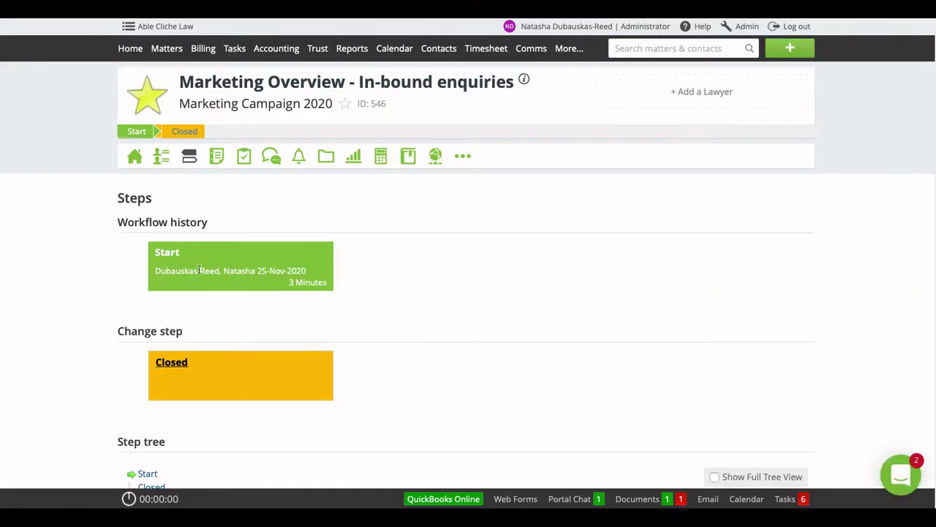
- Return to the Campaign Overview and add a Marketing Activities 2020 matter named "Website" to the campaign
click(134, 156)
click(181, 207)
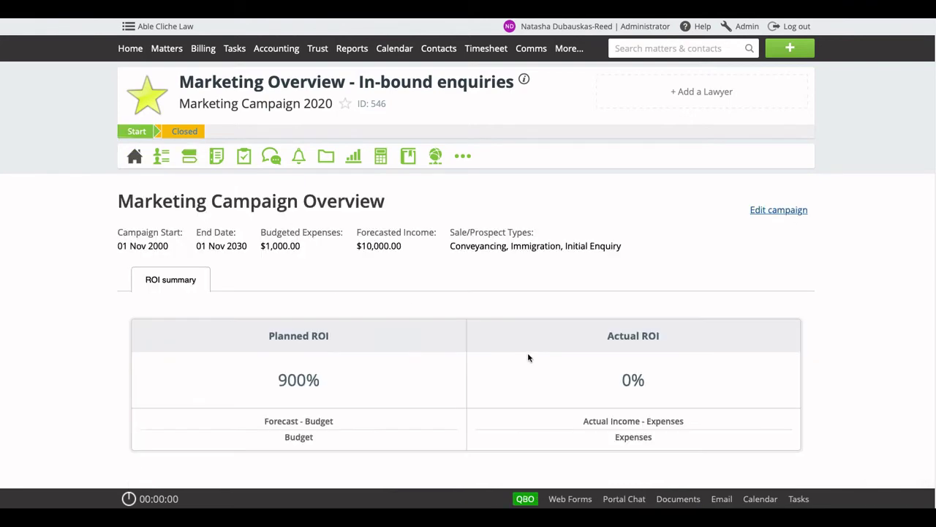
scroll(489, 401, down, 5)
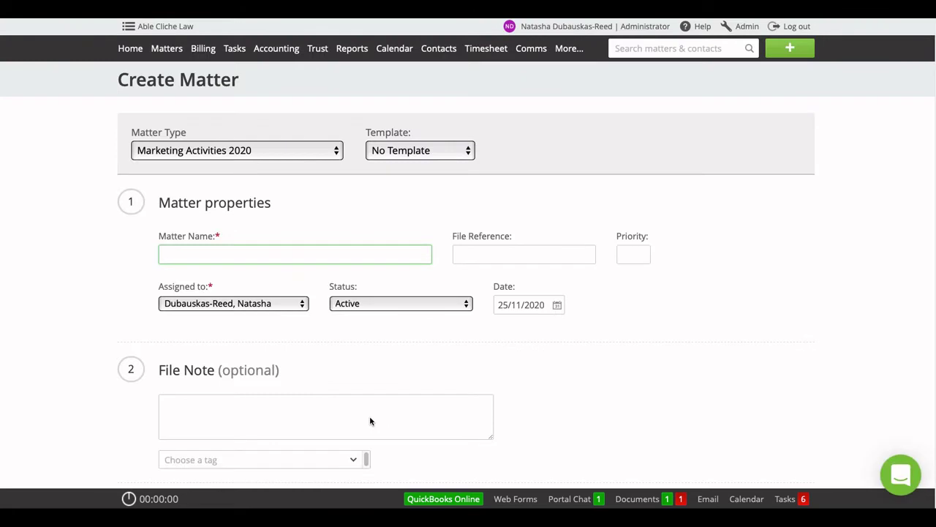
text(Website)
click(95, 331)
scroll(92, 328, down, 2)
click(211, 446)
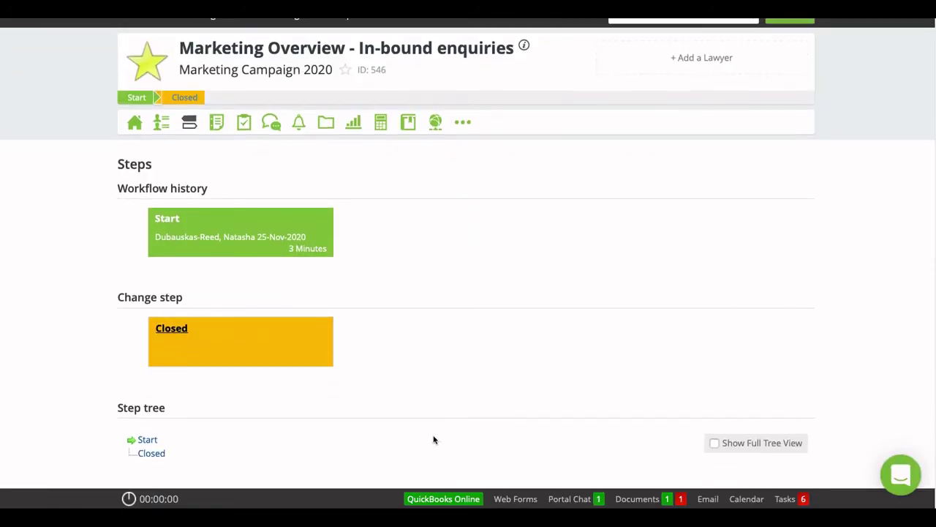
- Reopen the Campaign Overview and open the Facebook activity from its marketing activities
mouse_move(135, 125)
click(175, 171)
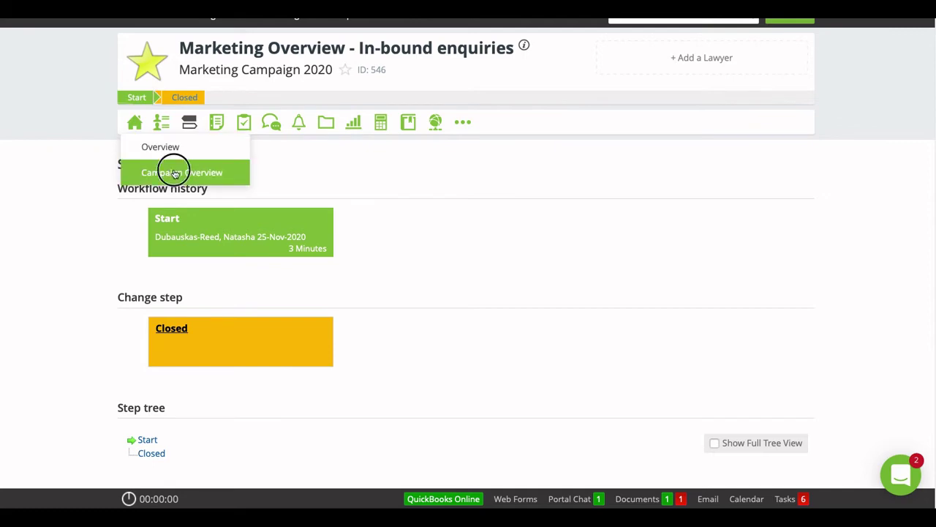
scroll(445, 376, down, 5)
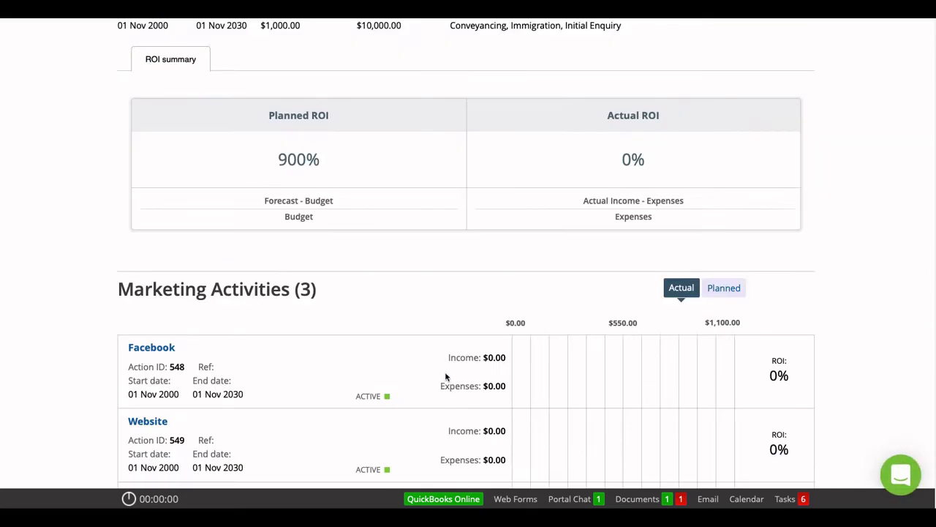
click(159, 164)
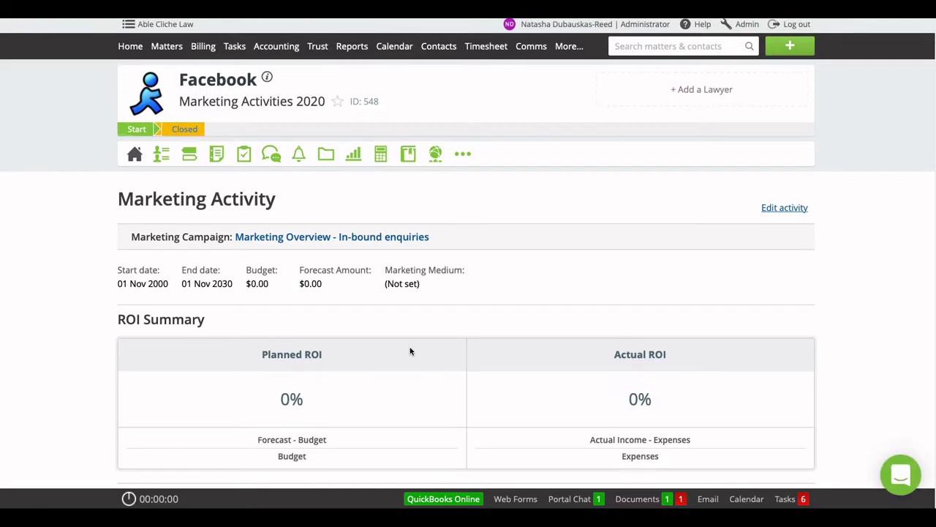
scroll(410, 351, down, 2)
scroll(411, 352, up, 2)
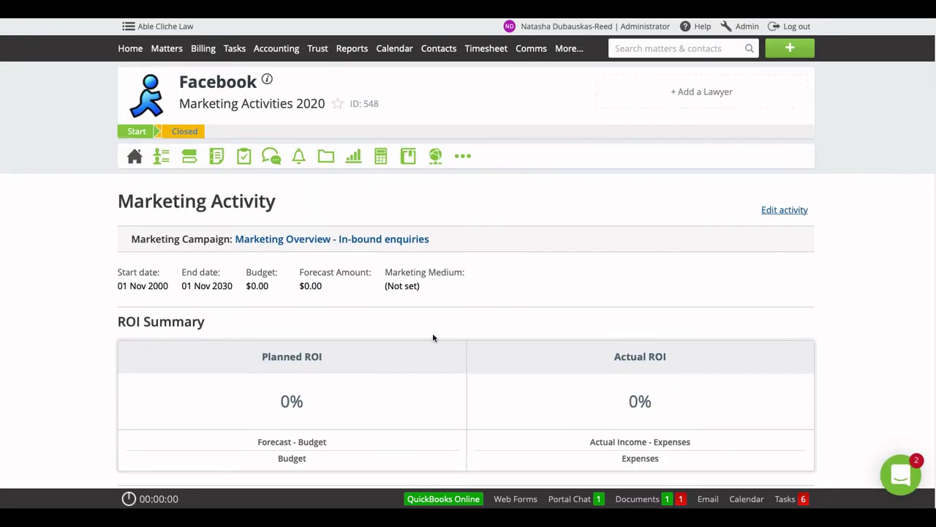
- Edit the Facebook activity's settings to use Online as the marketing medium and save them
click(784, 211)
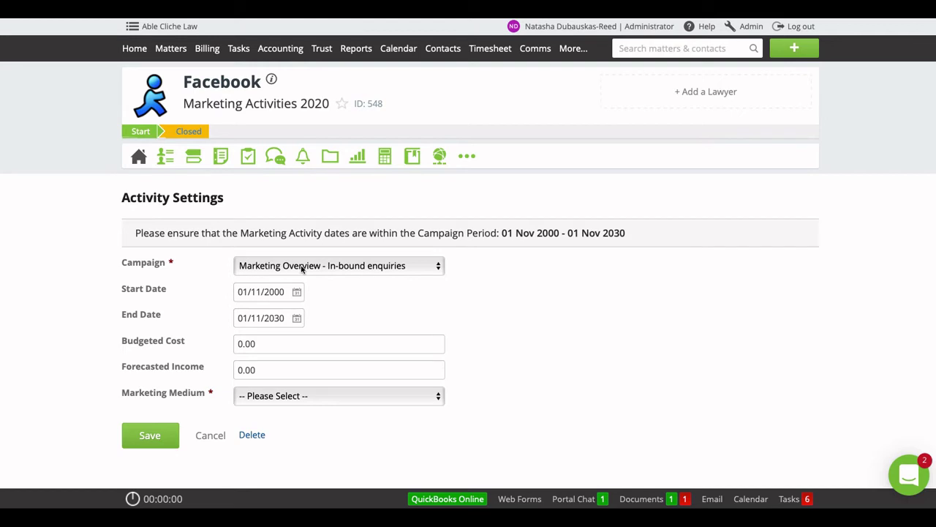
click(281, 344)
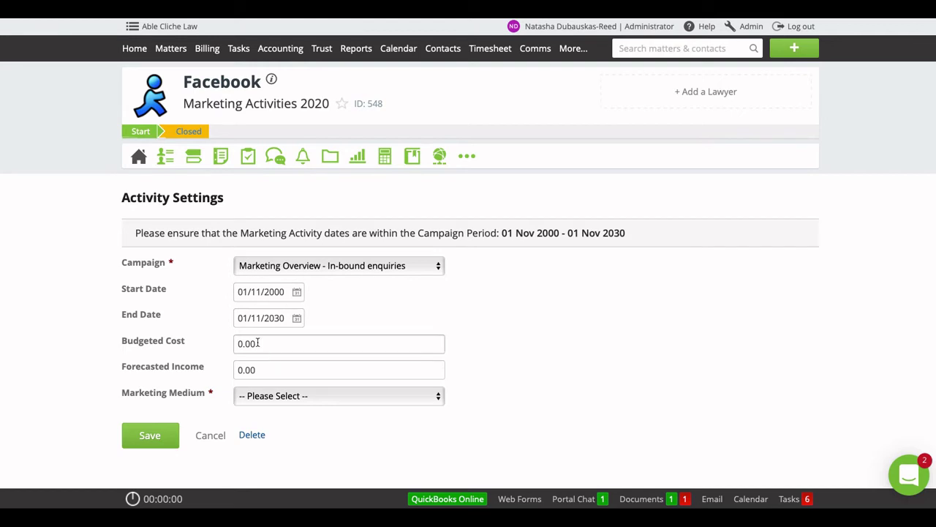
click(307, 369)
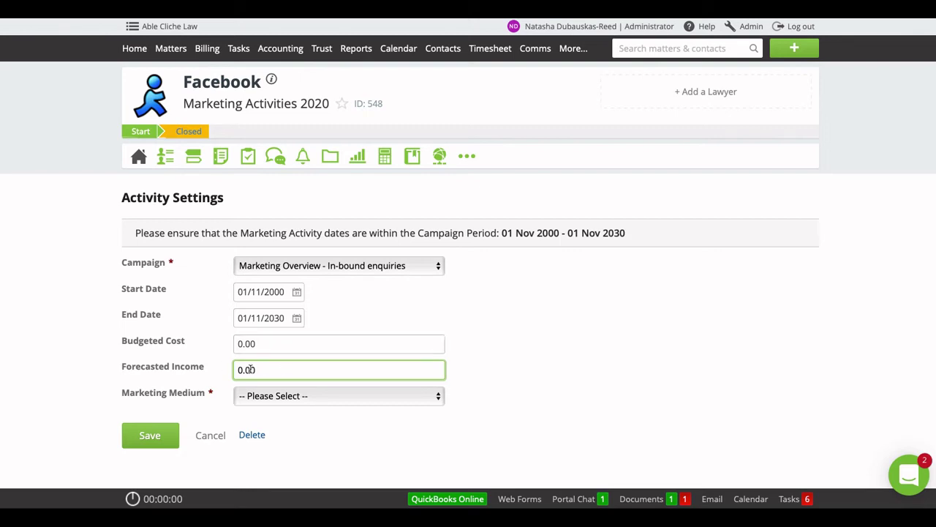
click(285, 402)
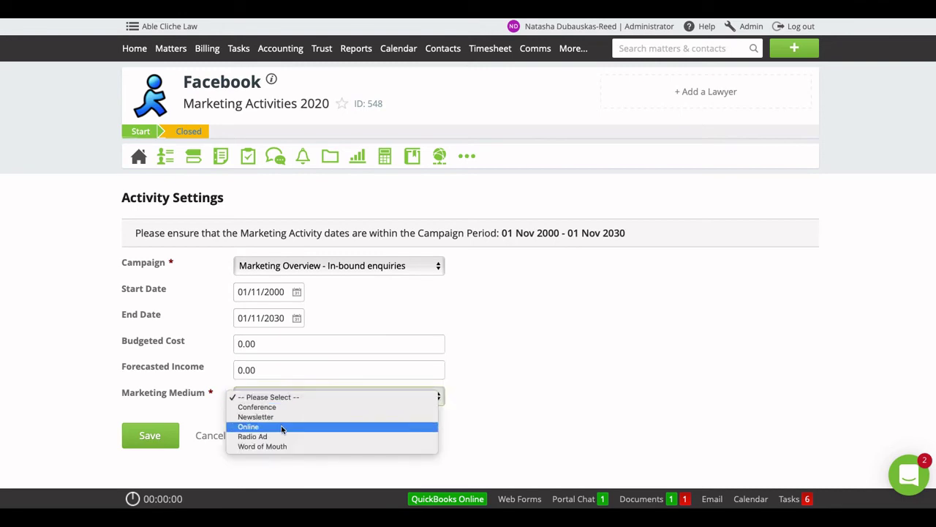
click(282, 426)
click(151, 434)
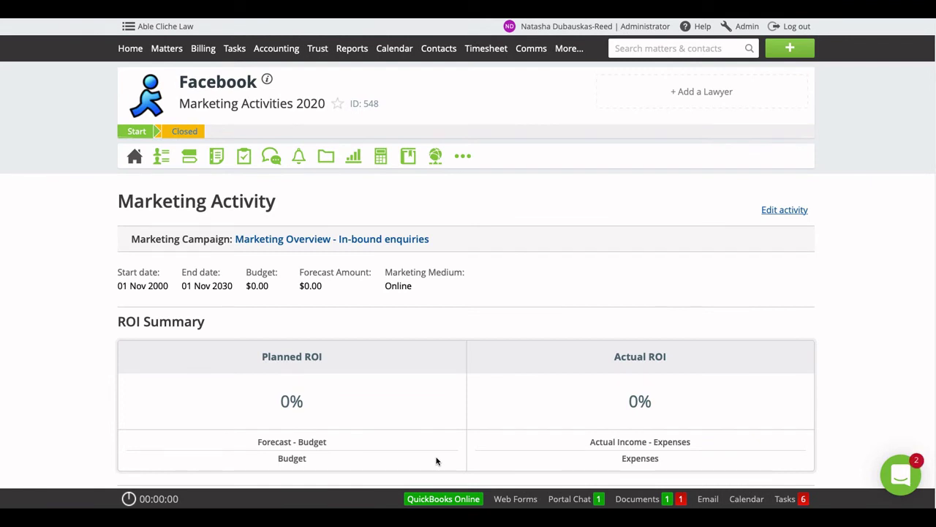
- Review the Facebook activity's ROI, sales and expense summaries and reopen its Activity Overview
scroll(345, 389, down, 3)
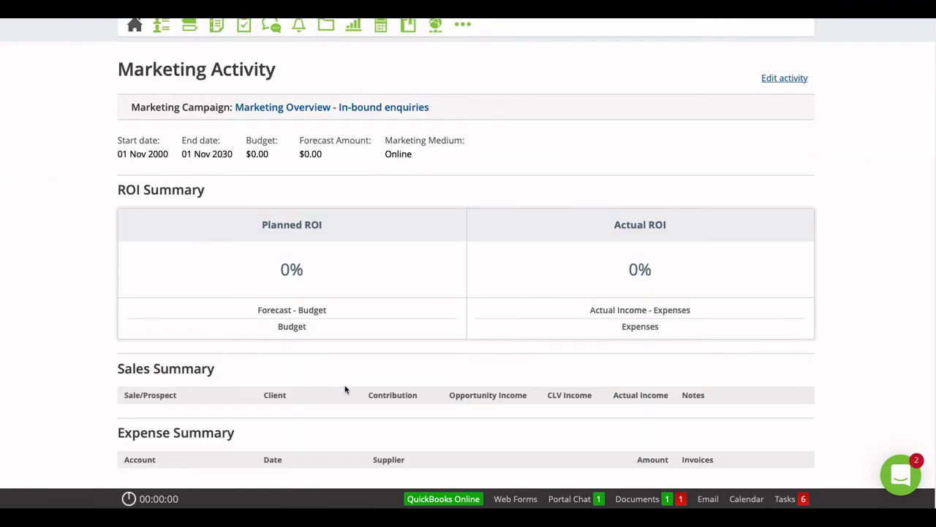
scroll(345, 388, up, 3)
click(135, 157)
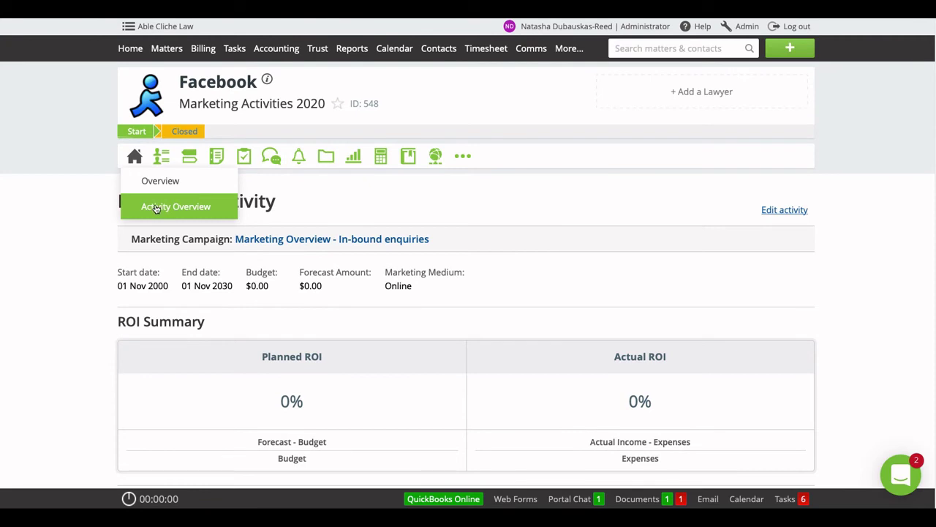
click(156, 209)
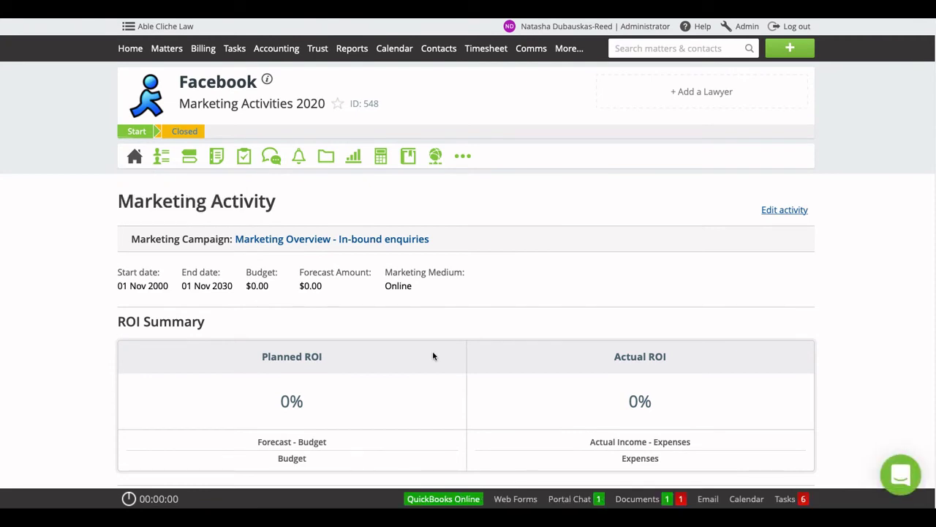
click(136, 161)
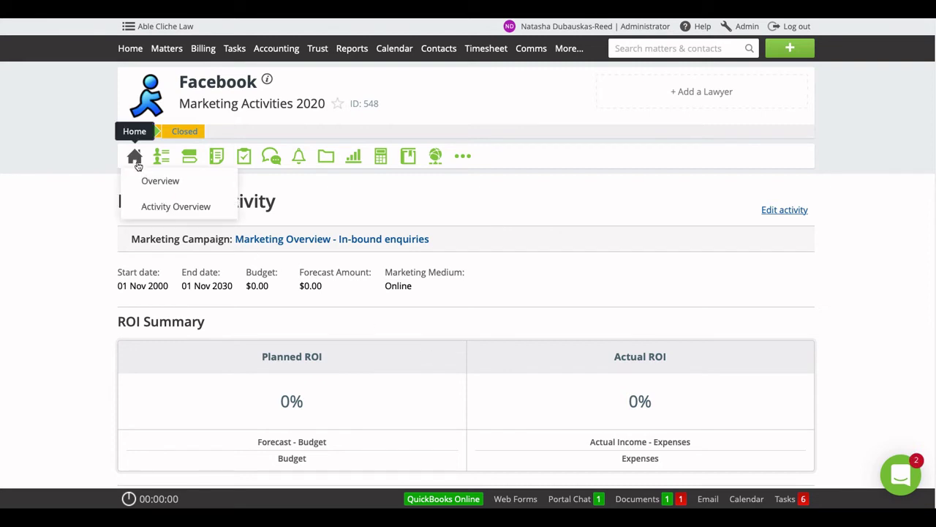
click(157, 200)
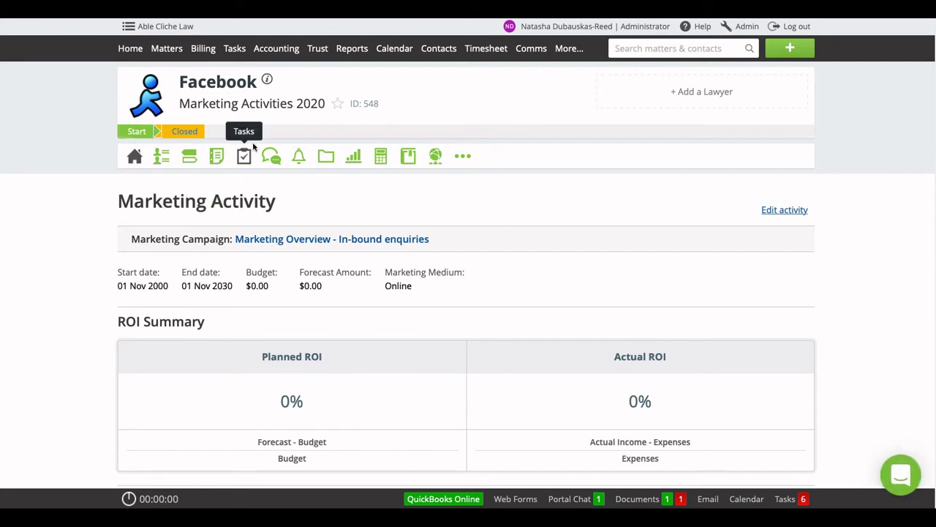
click(671, 47)
text(in-house)
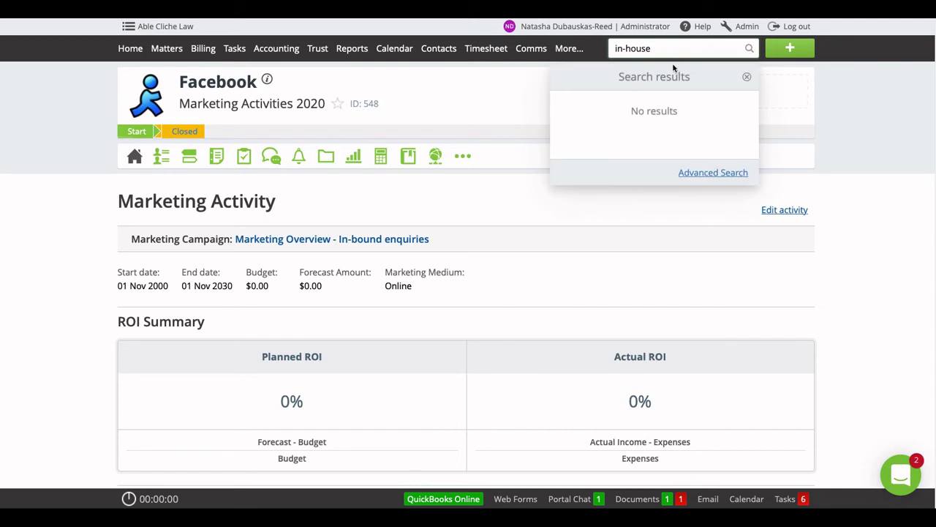
drag(653, 48, 613, 47)
key(BackSpace)
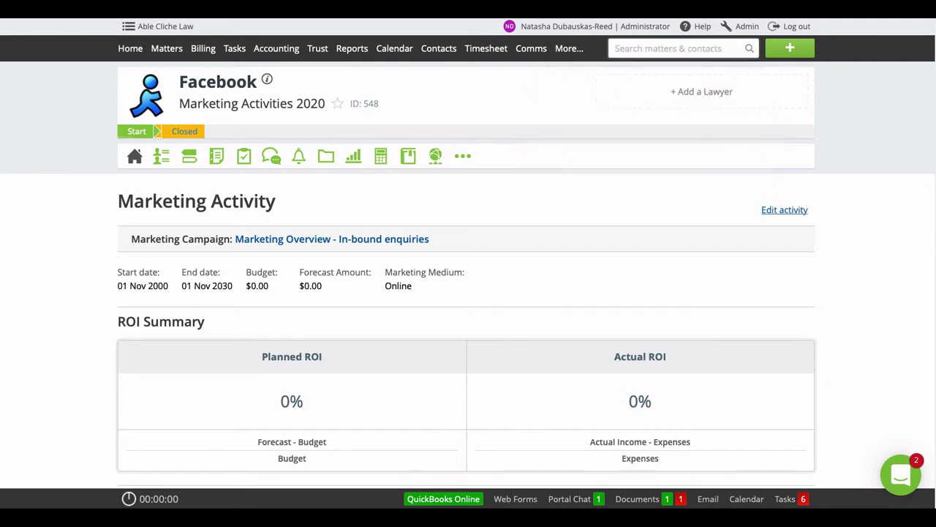
text(cam)
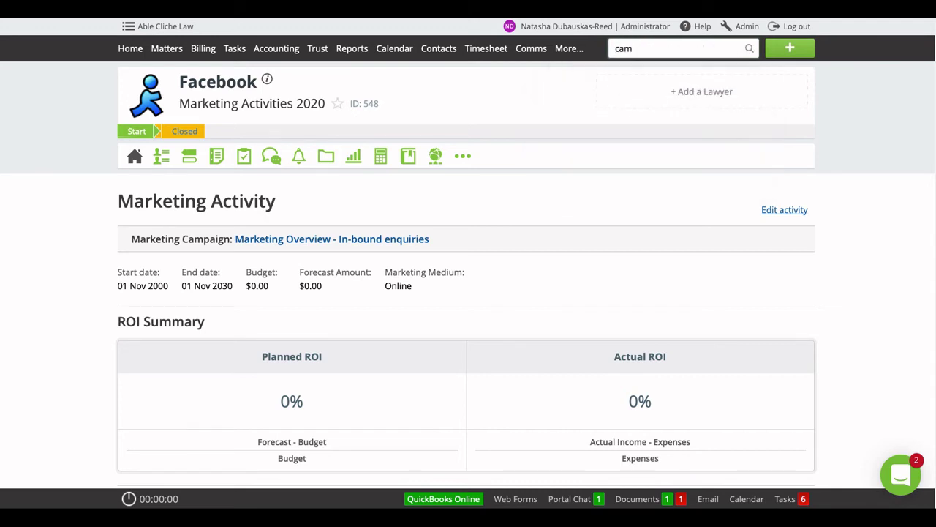
text(pai)
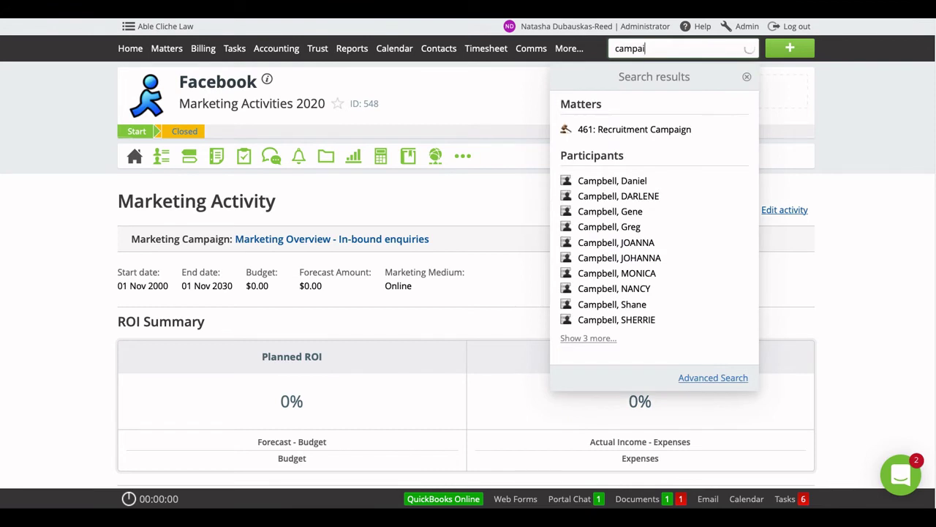
drag(646, 48, 601, 46)
key(BackSpace)
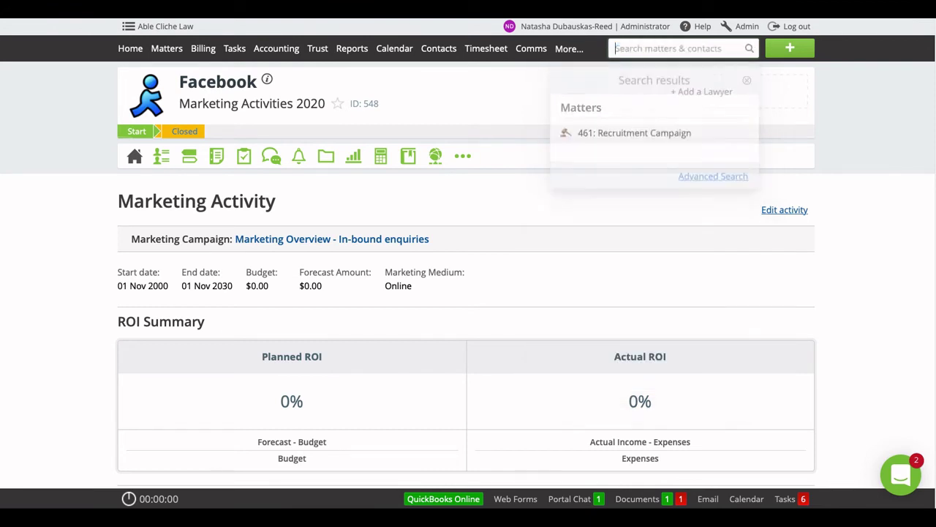
- Search matters for "marketing", open the Marketing Overview - In-bound enquiries matter and examine its sale/prospect types
text(marketing)
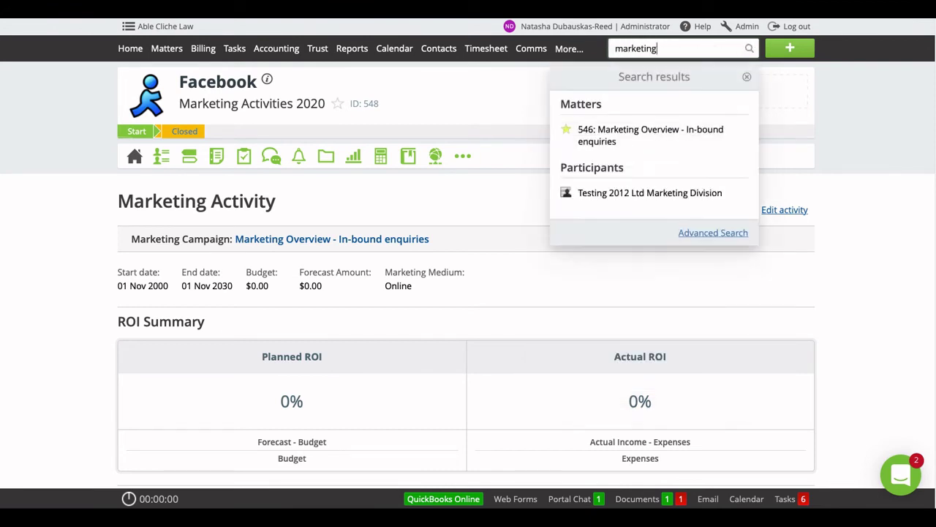
click(602, 132)
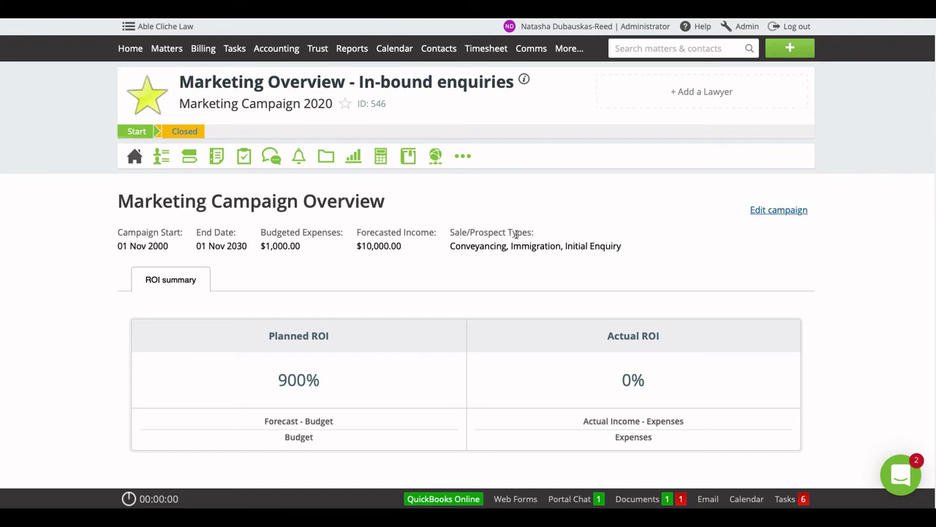
drag(451, 233, 538, 234)
click(465, 246)
drag(465, 245, 622, 245)
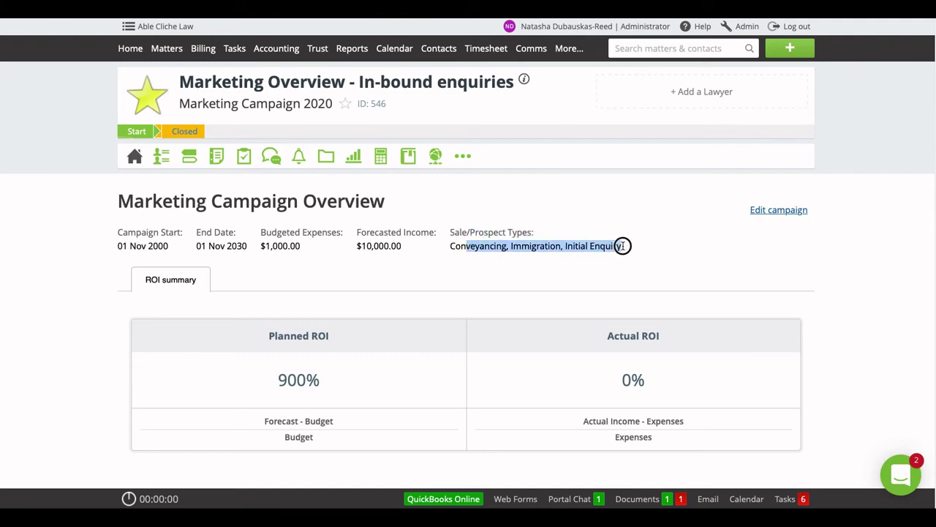
- Review the campaign's settings for which matter types have their ROI income tracked, and leave without saving
click(784, 212)
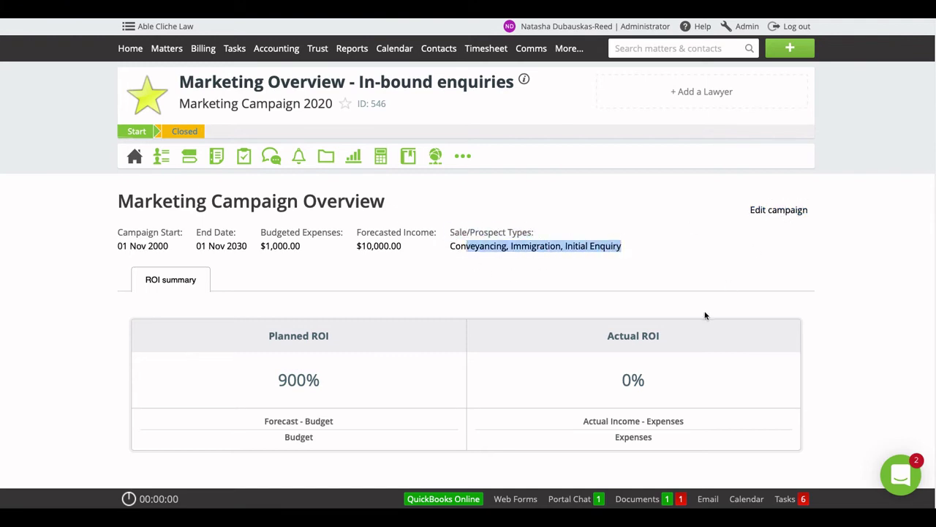
scroll(705, 316, down, 1)
scroll(705, 317, down, 3)
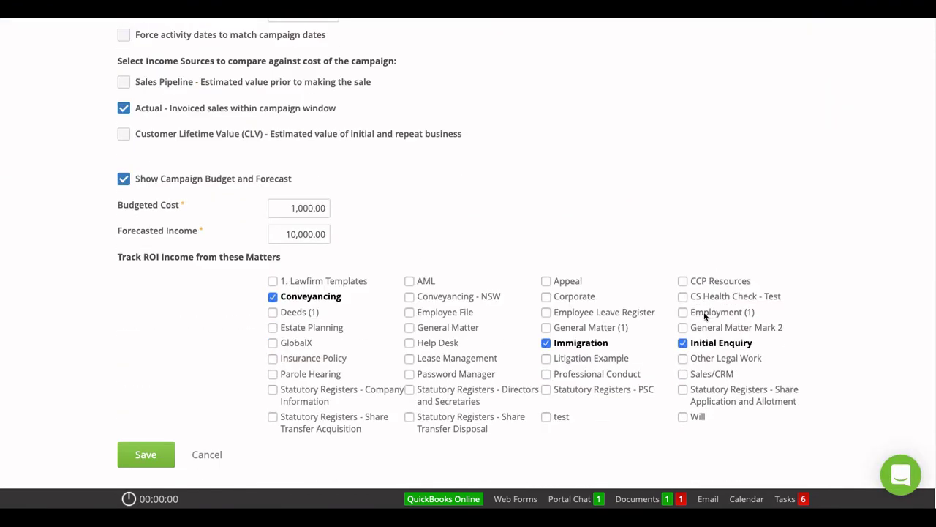
click(207, 455)
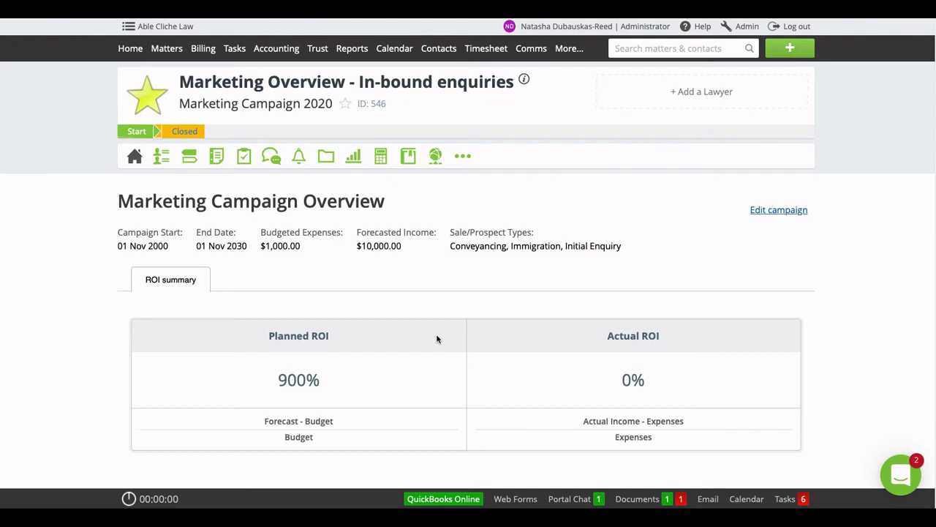
- Open the workflow of the Initial Enquiry matter type in the admin settings
click(746, 28)
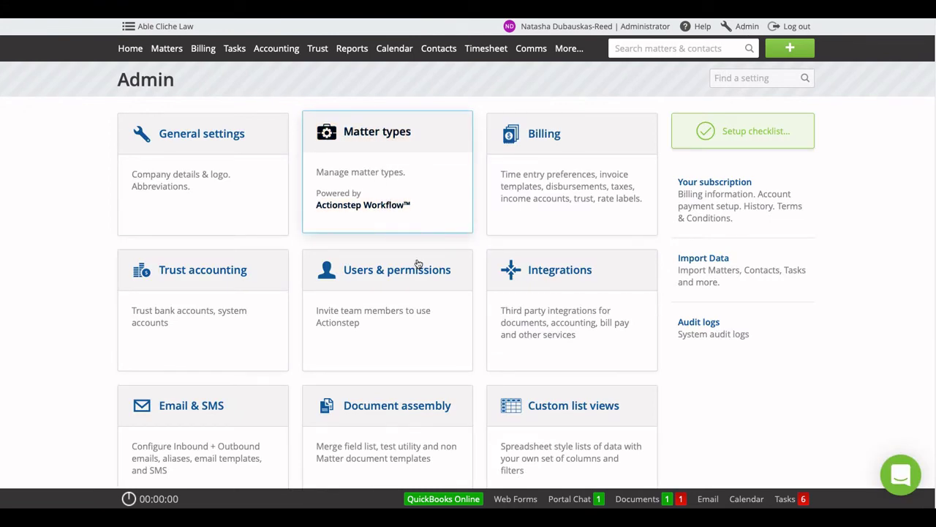
scroll(273, 363, down, 4)
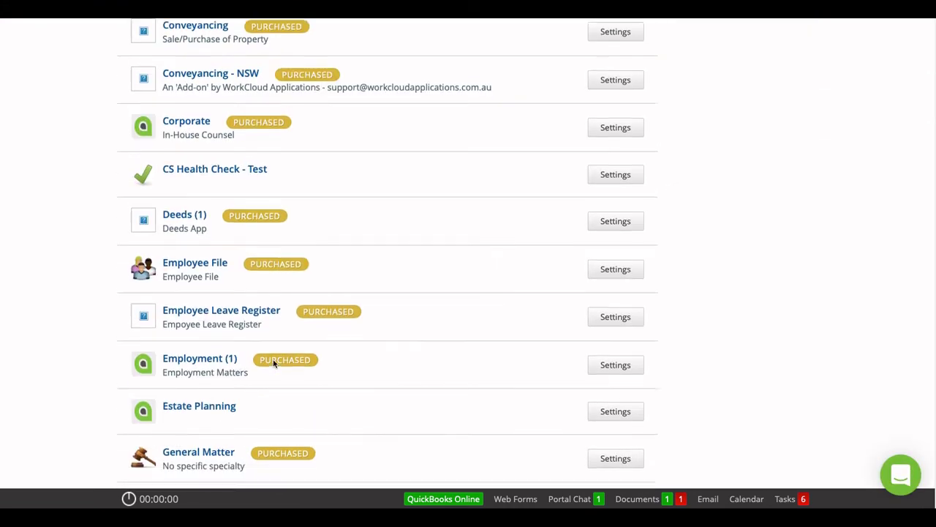
scroll(274, 364, down, 6)
click(194, 286)
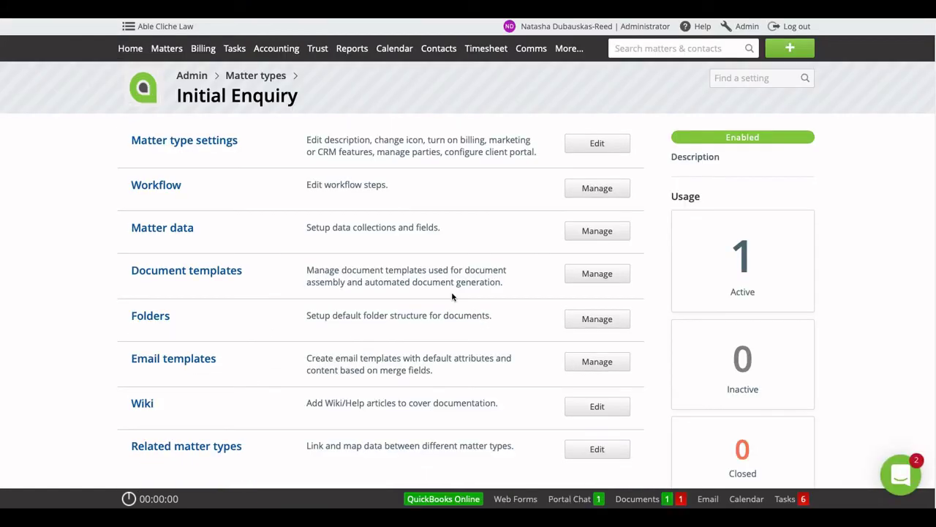
click(592, 190)
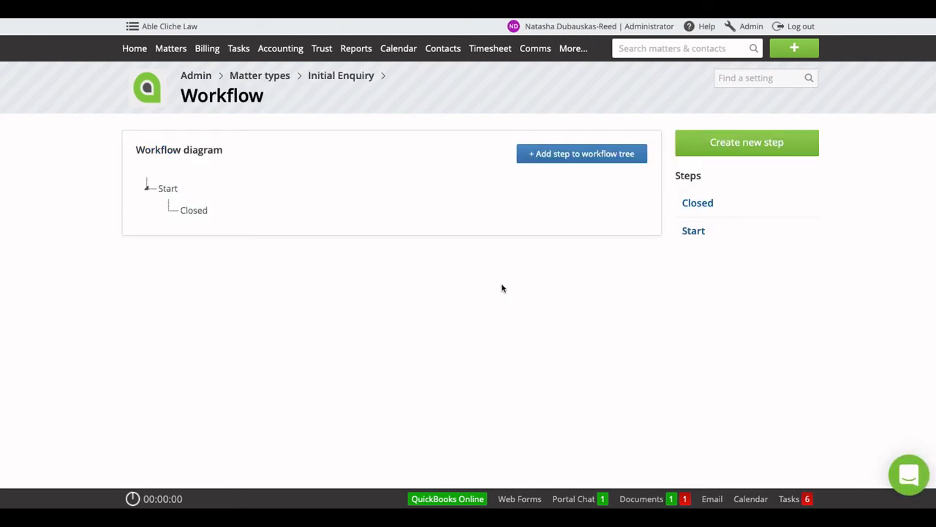
- Turn on Sales data and its Marketing medium option for the workflow's Start step and save it
click(709, 232)
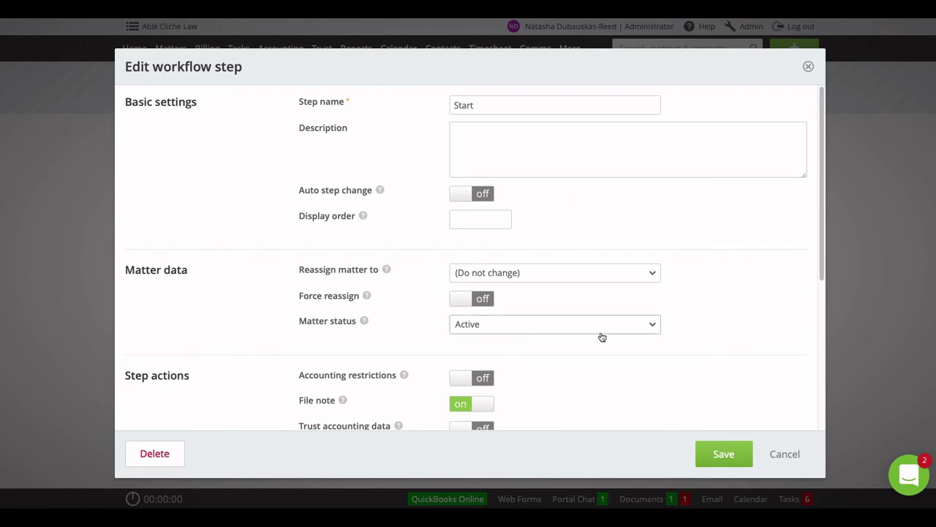
scroll(602, 336, down, 5)
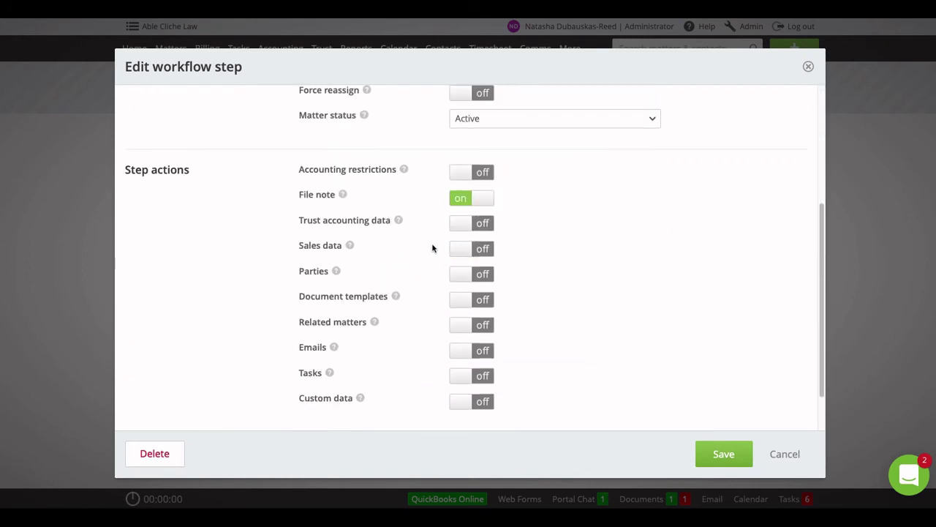
click(468, 249)
scroll(547, 295, down, 4)
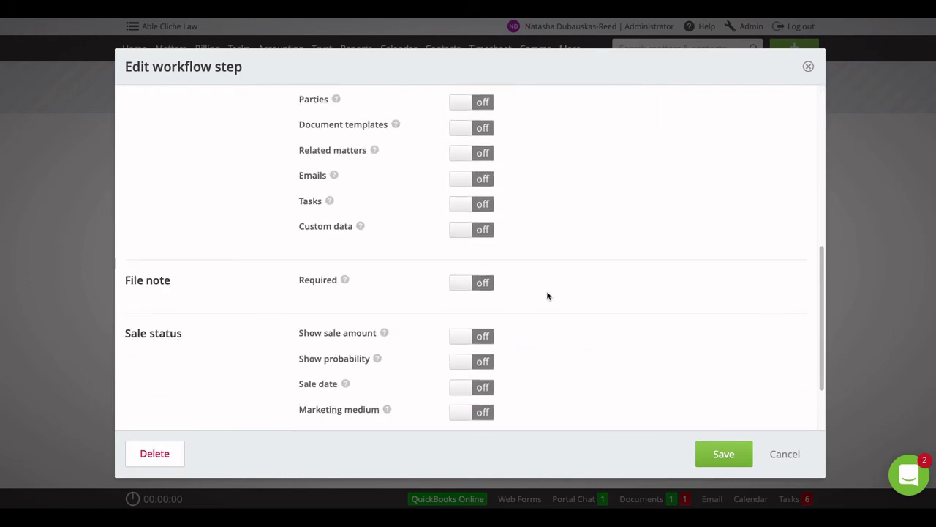
scroll(547, 296, down, 2)
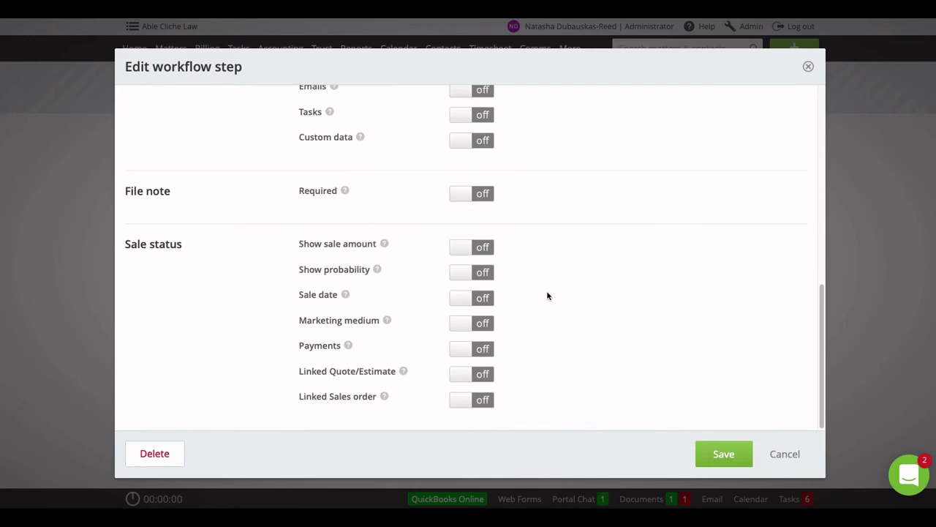
click(458, 322)
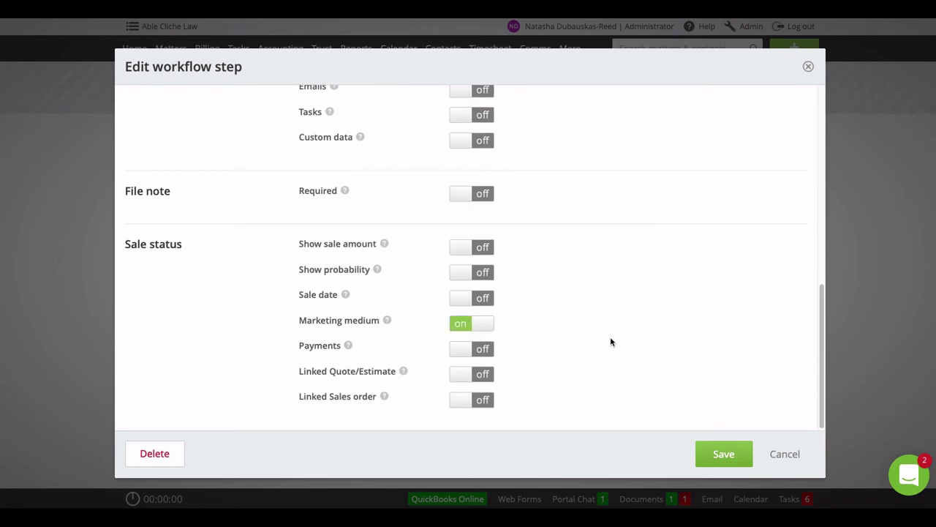
scroll(612, 342, up, 4)
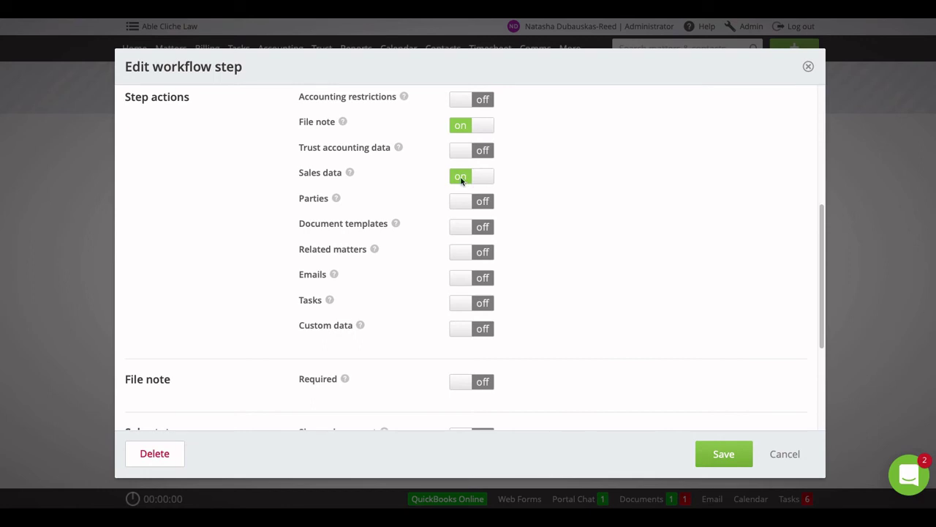
scroll(644, 357, down, 2)
scroll(661, 410, down, 2)
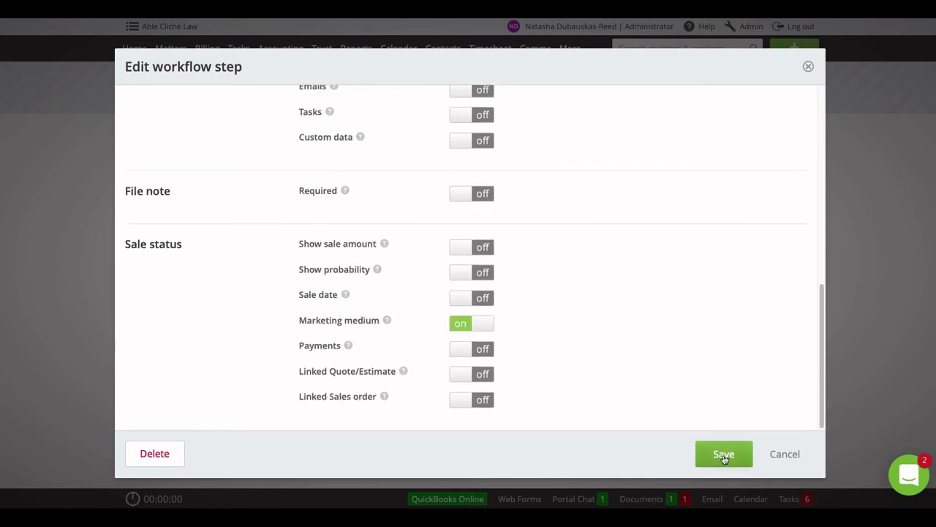
click(722, 454)
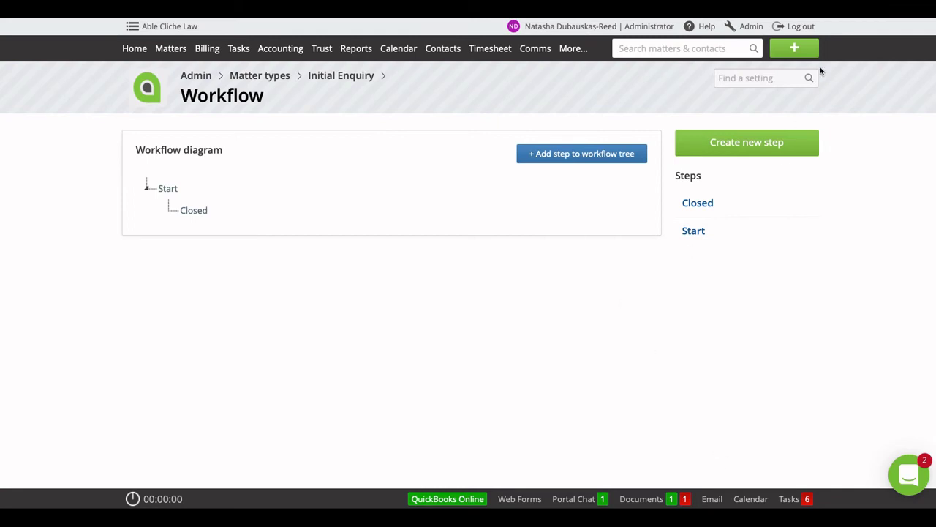
- Start a new Initial Enquiry matter and enter the person's first name followed by "- test" as its matter name
click(793, 50)
click(525, 115)
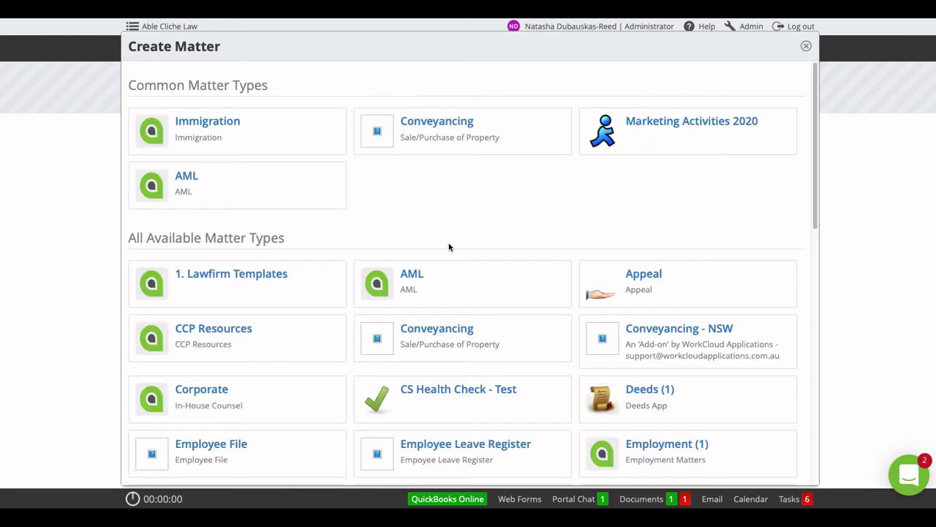
scroll(450, 246, down, 2)
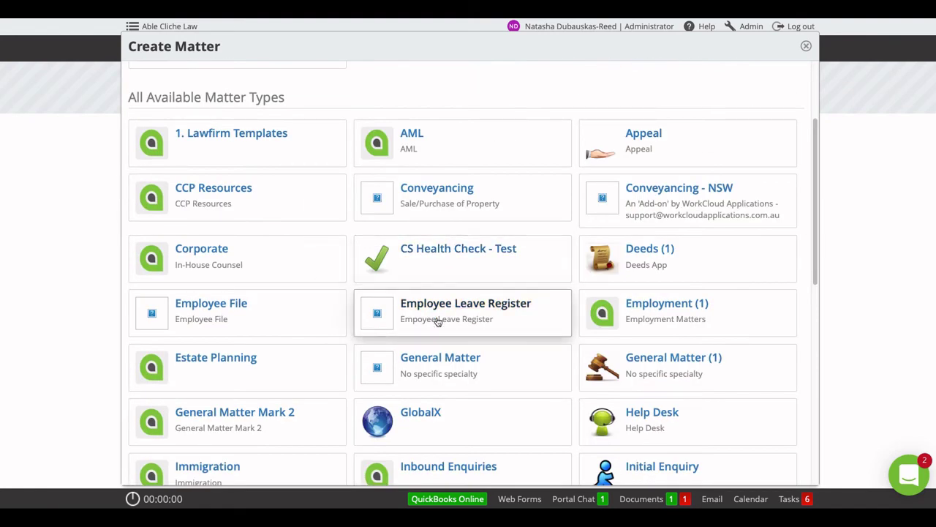
scroll(550, 420, down, 1)
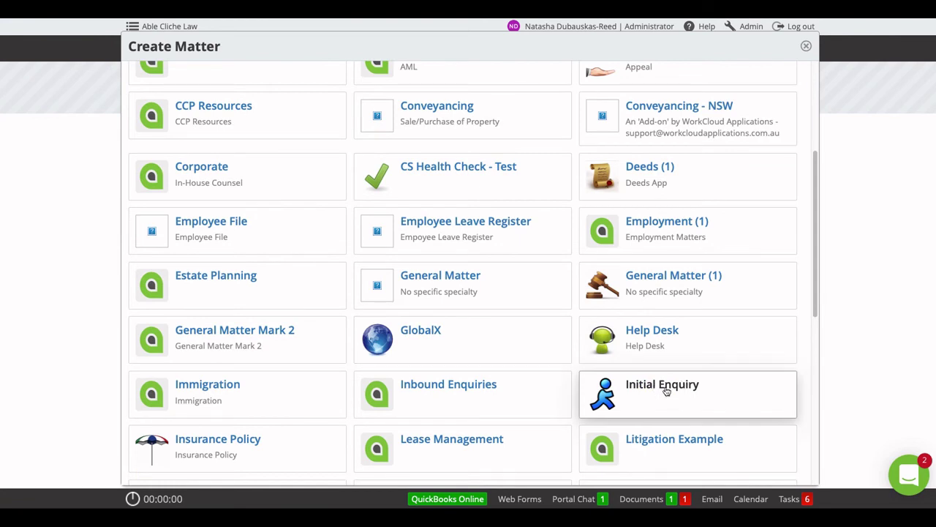
click(670, 394)
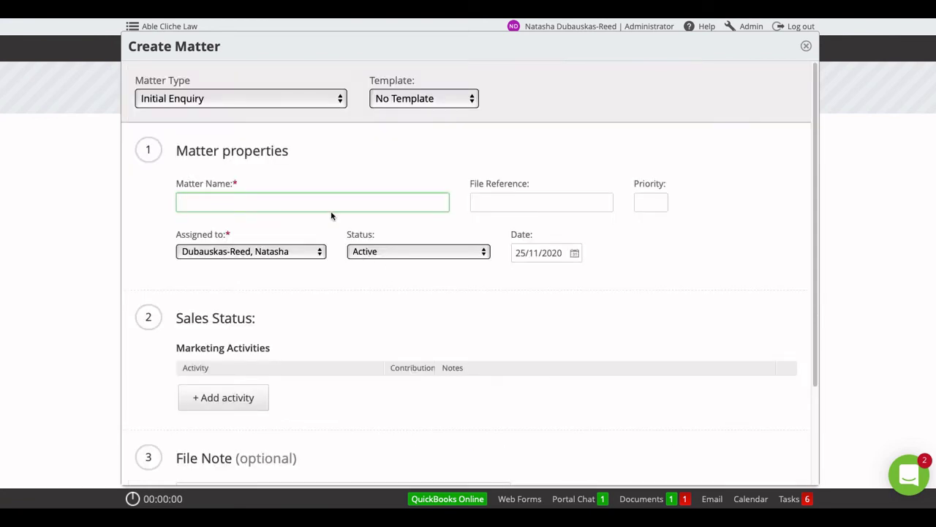
text(Natasha - test)
- Add Word of Mouth as the marketing activity in the sales status and create the matter
click(236, 396)
scroll(337, 383, down, 1)
click(335, 373)
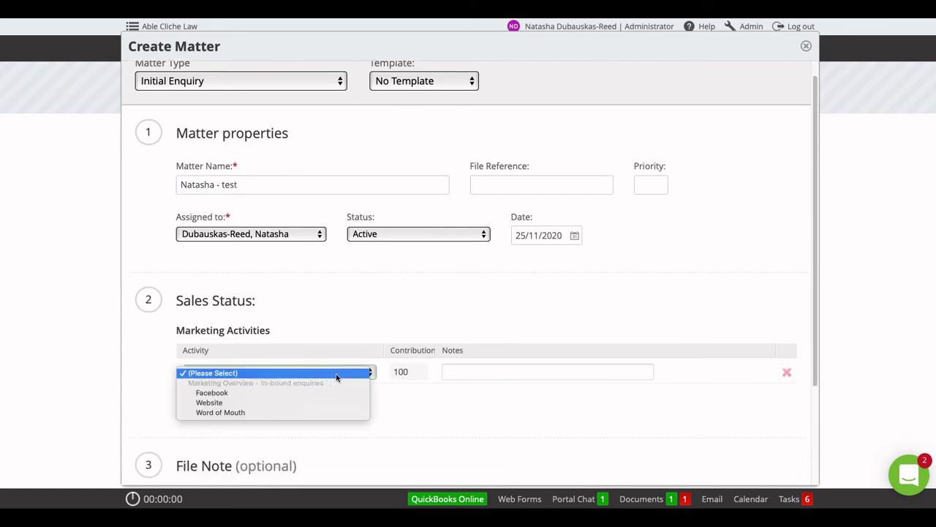
click(329, 412)
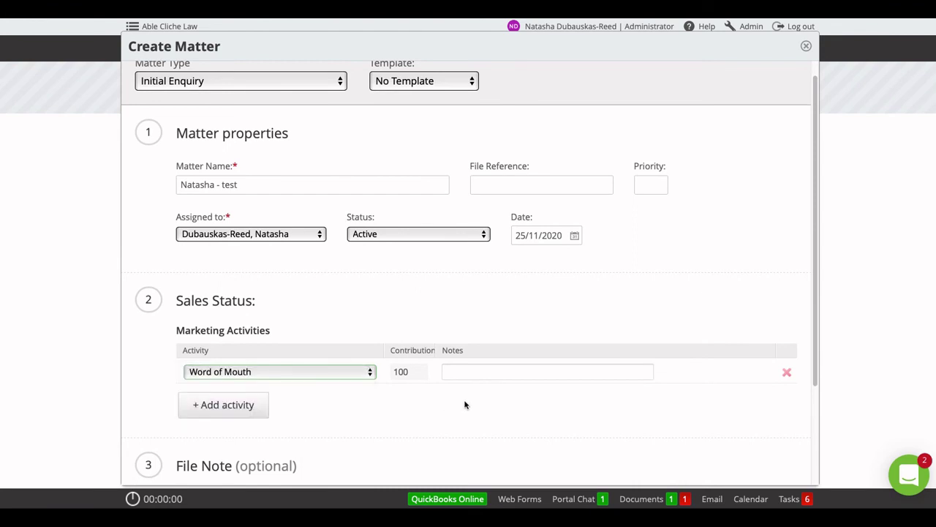
scroll(465, 404, down, 4)
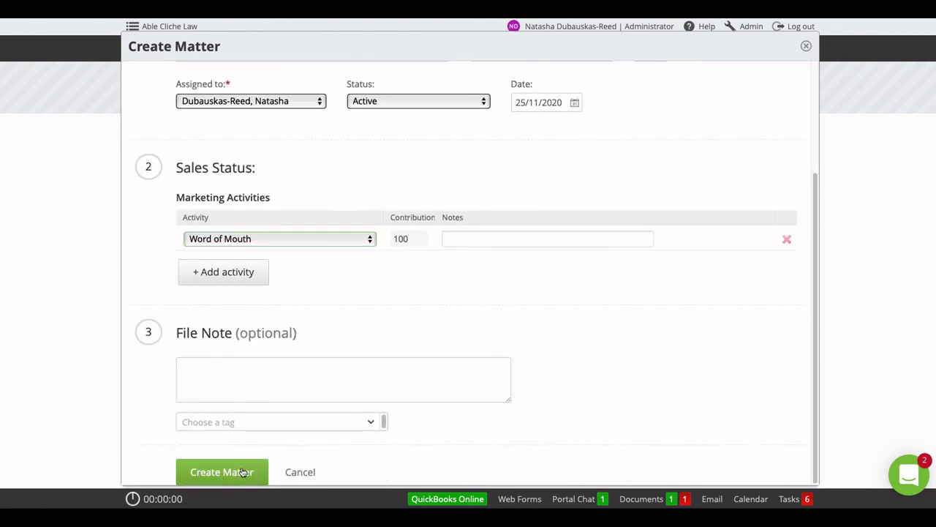
click(222, 472)
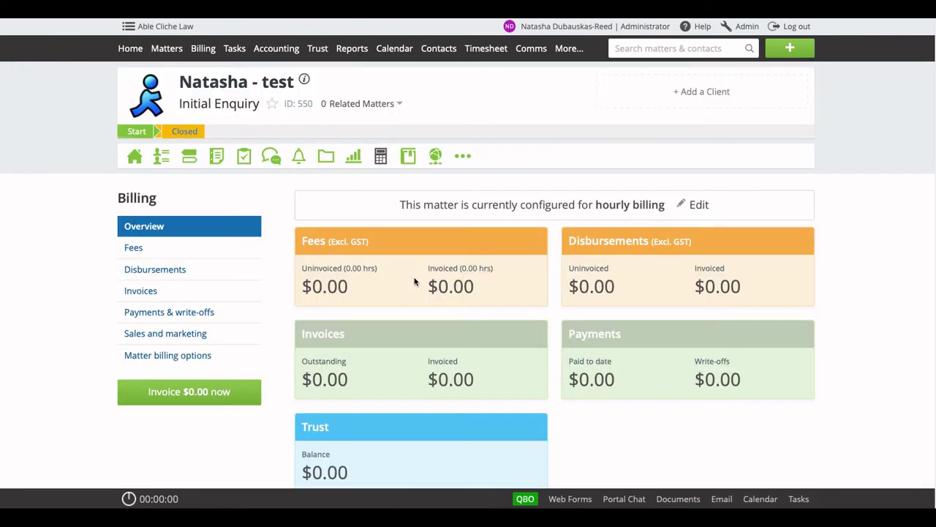
- Try to create a bill for the new matter, and add the intended contact as its Client party
click(218, 393)
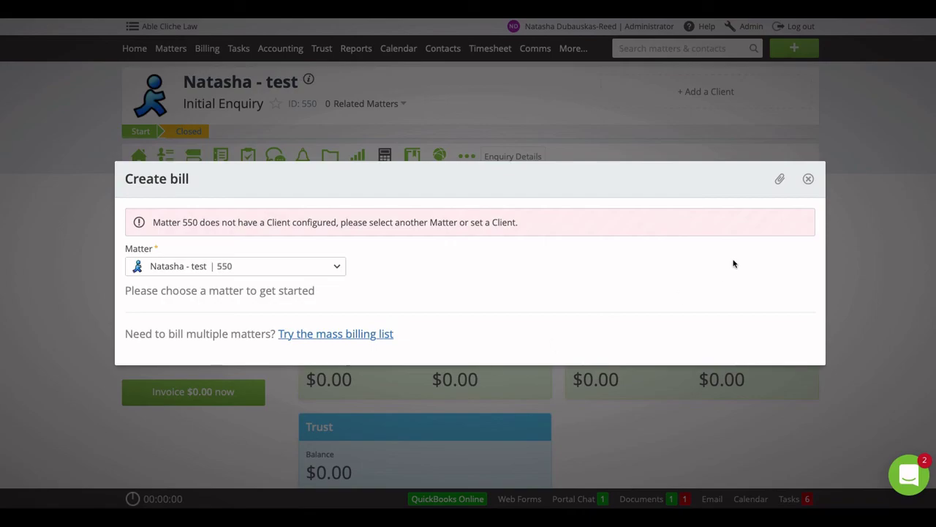
click(810, 180)
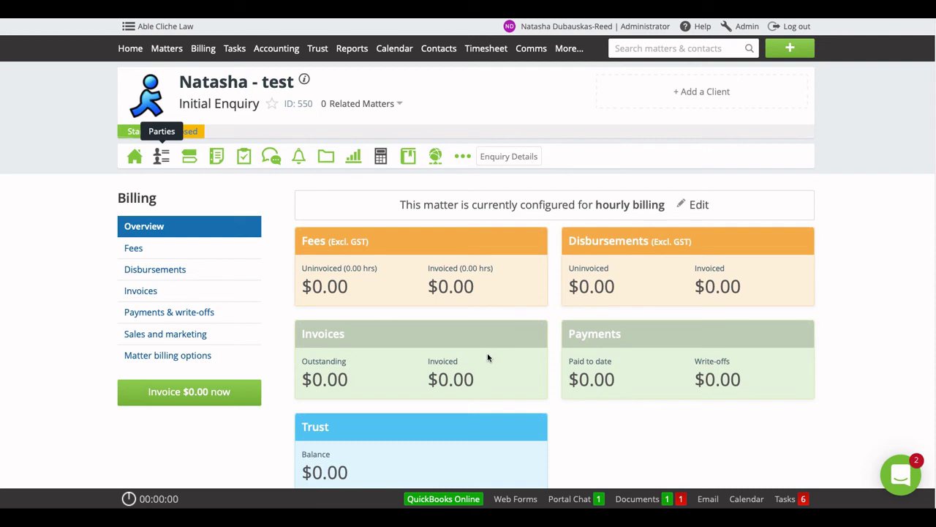
click(162, 156)
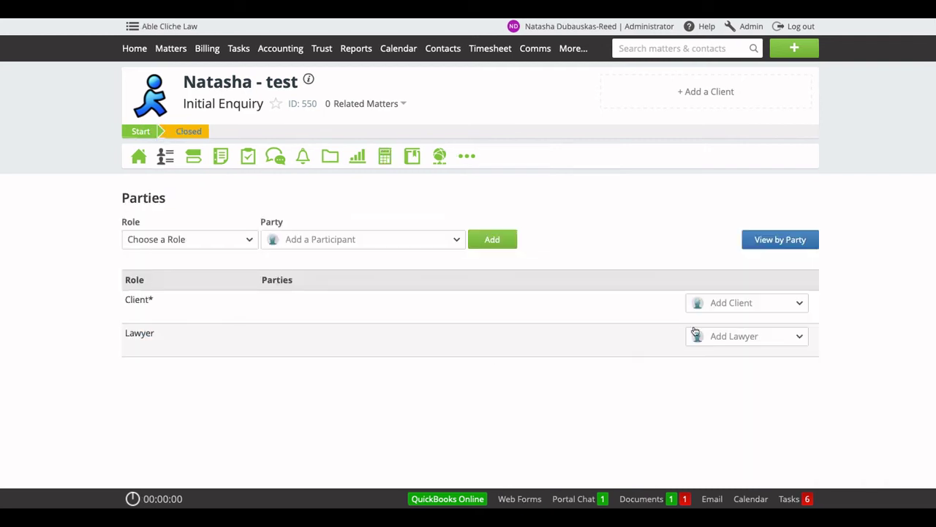
click(743, 302)
text(nata)
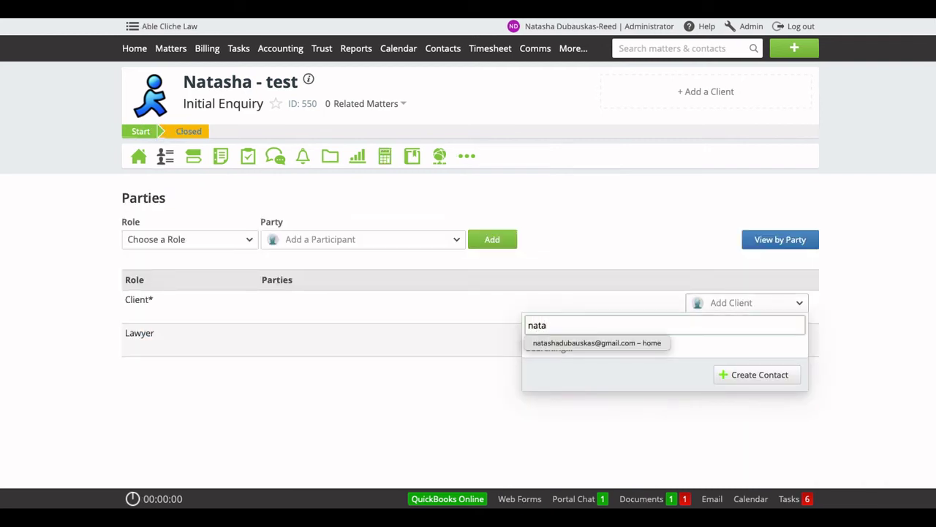
key(Escape)
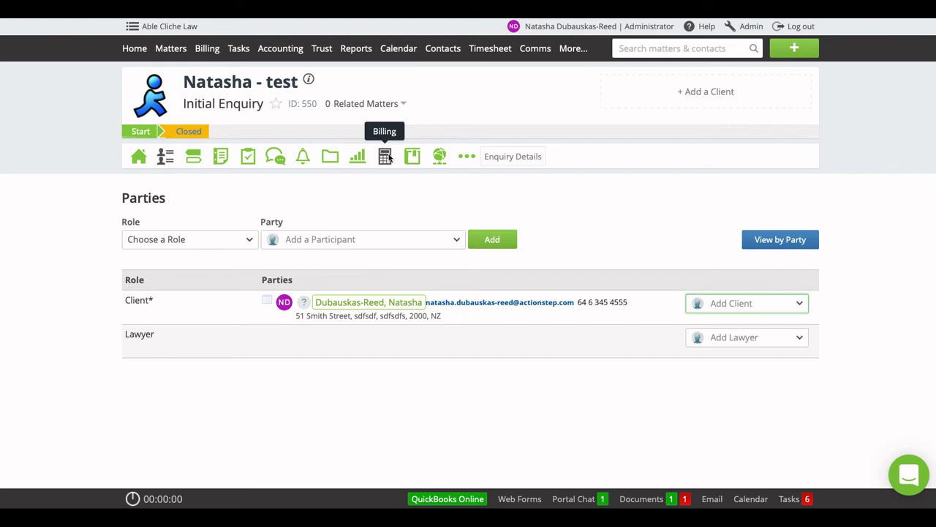
- Search the contacts by first name and add the same contact used as the client as the matter's Lawyer
click(385, 157)
click(727, 339)
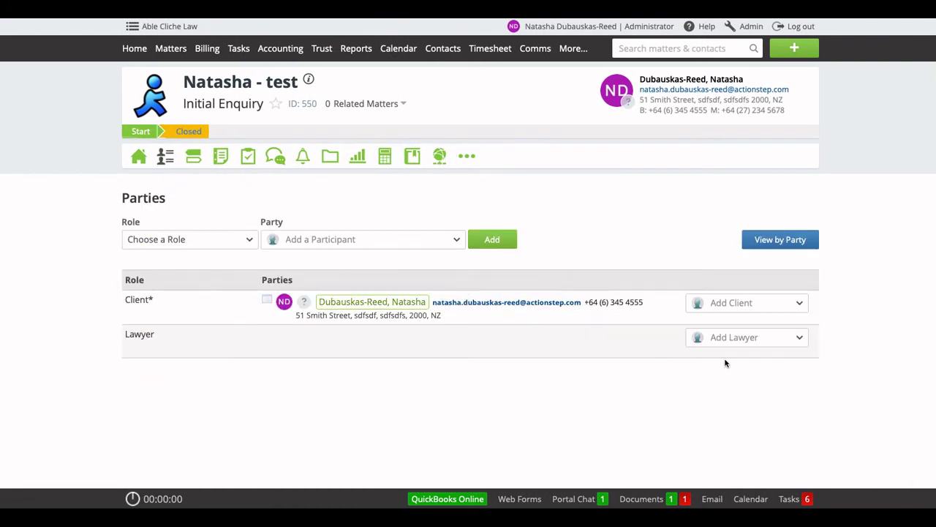
click(746, 339)
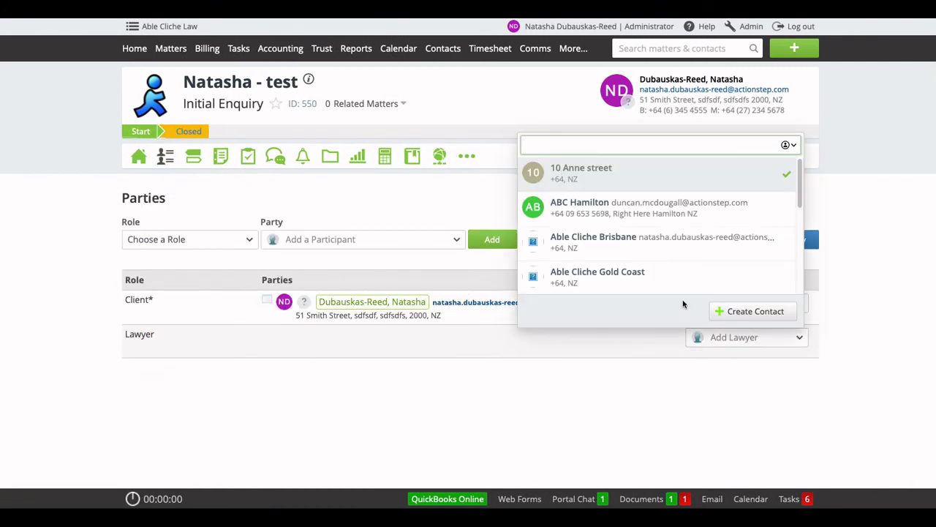
scroll(608, 242, down, 5)
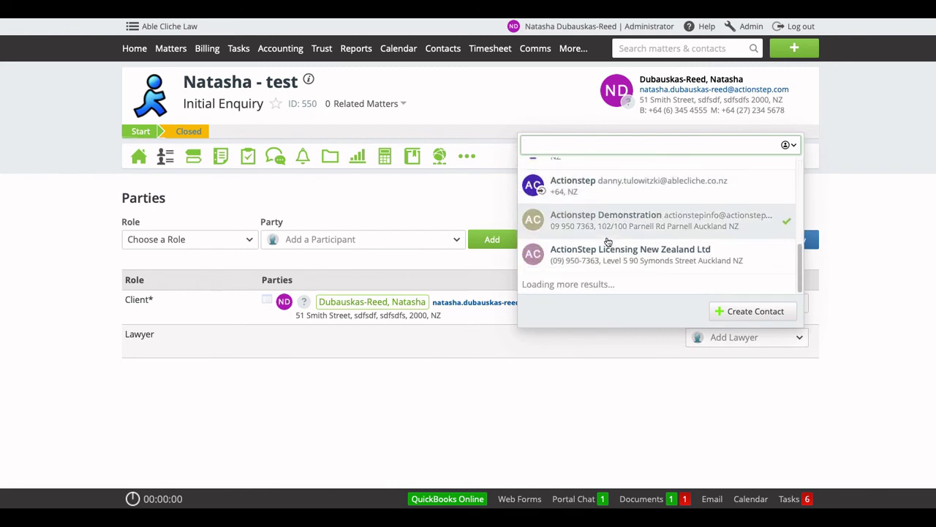
text(aj)
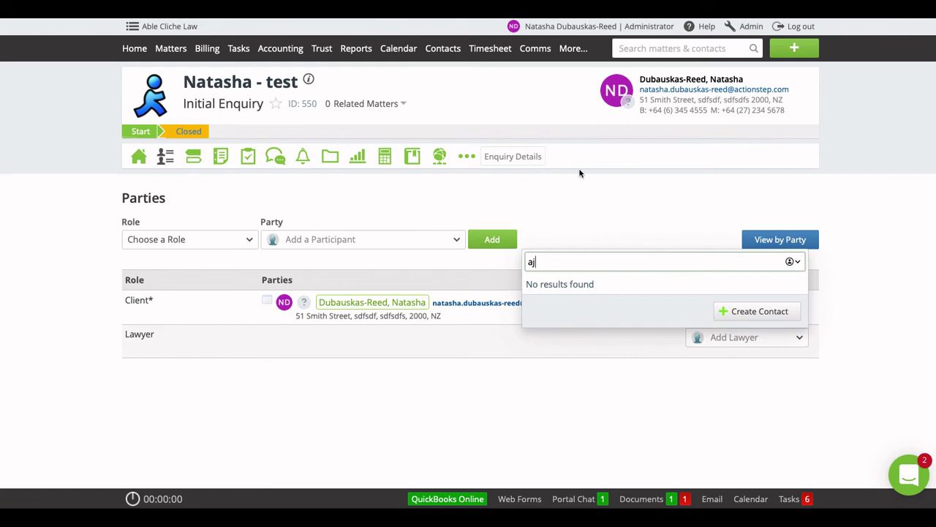
key(BackSpace)
key(BackSpace)
text(nata)
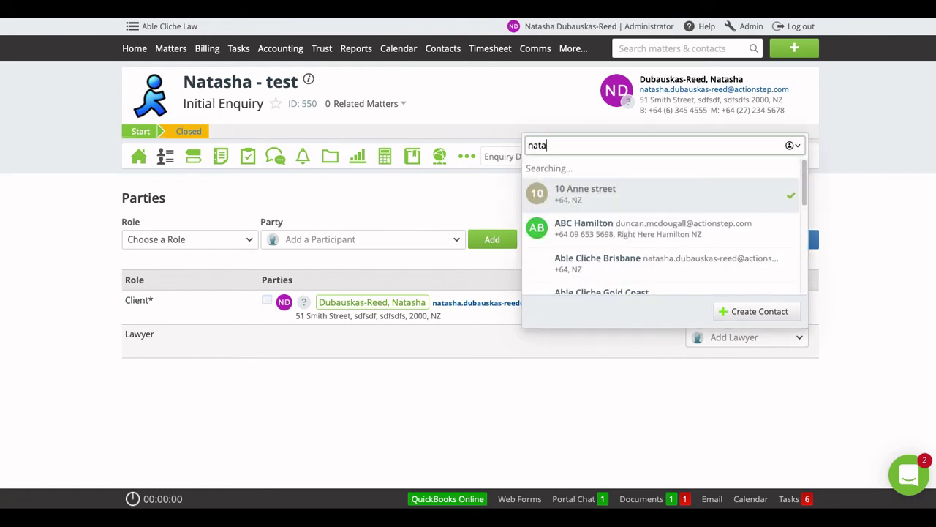
text(sha)
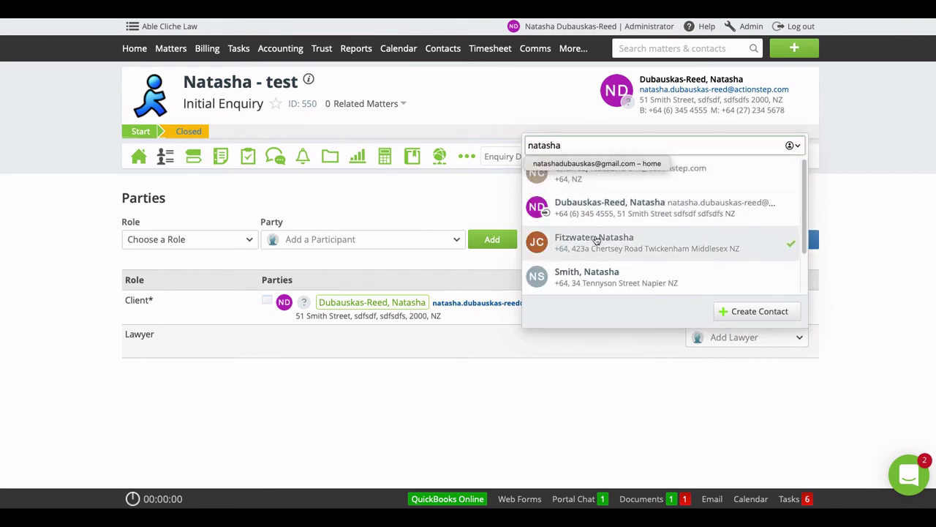
click(604, 212)
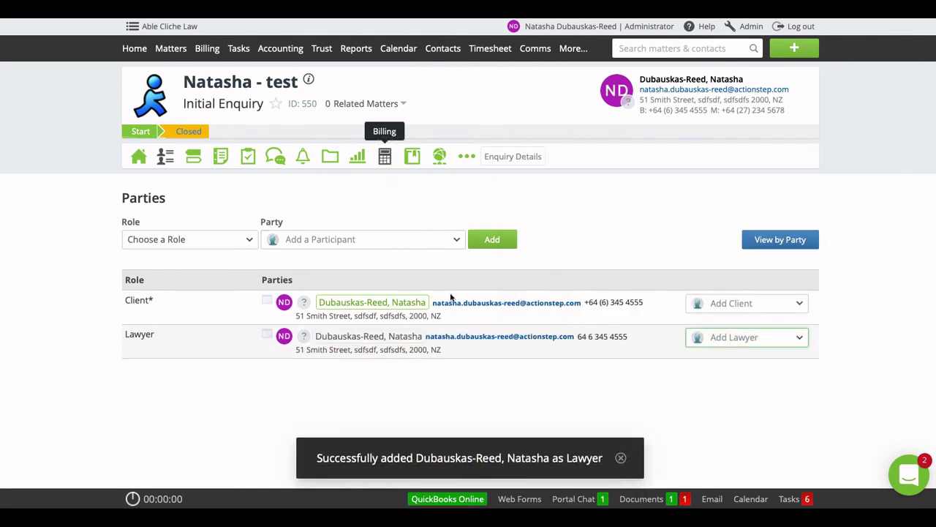
- Start a bill for the new matter and add a time entry with the Fixed fee rate and a bill total of 500
click(206, 392)
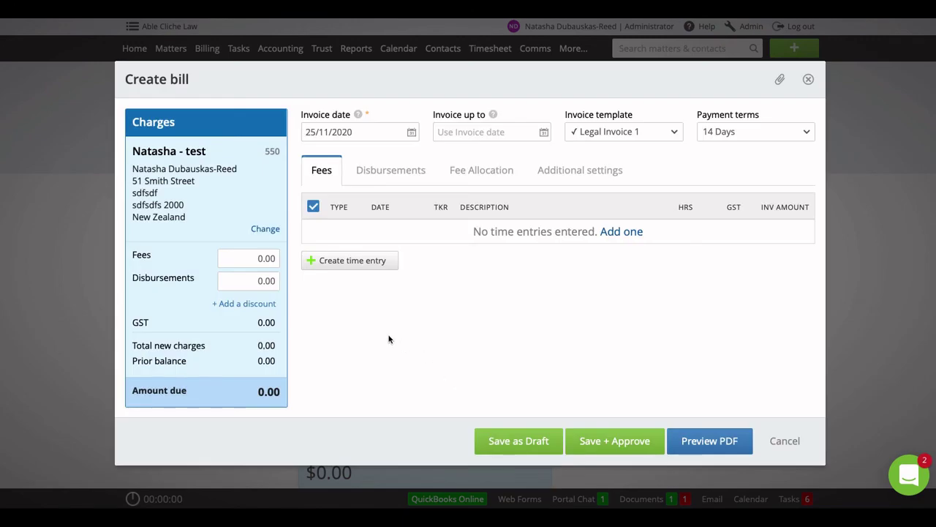
click(336, 263)
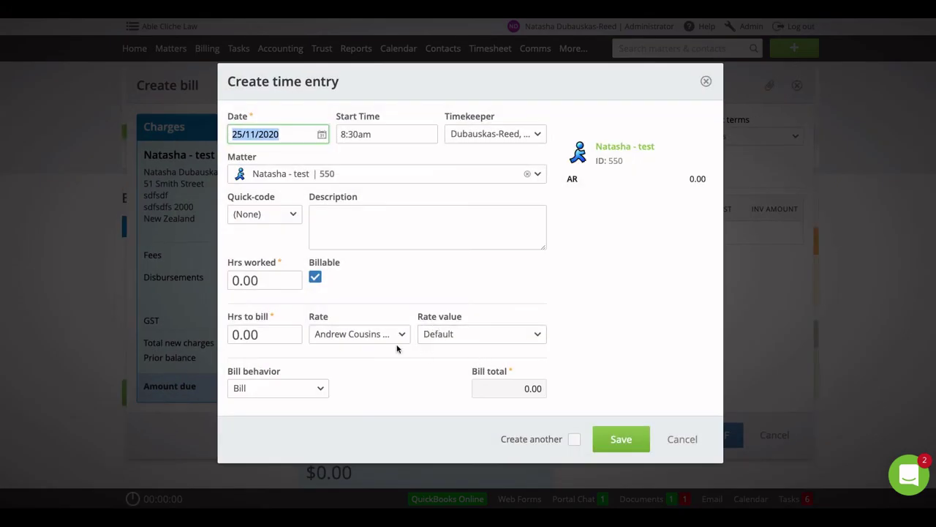
click(378, 334)
scroll(378, 468, down, 2)
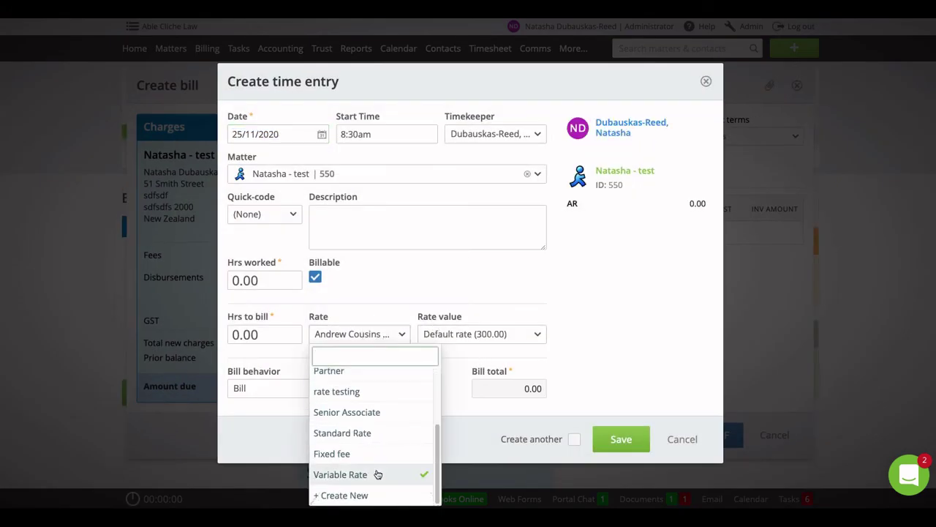
click(380, 451)
click(279, 333)
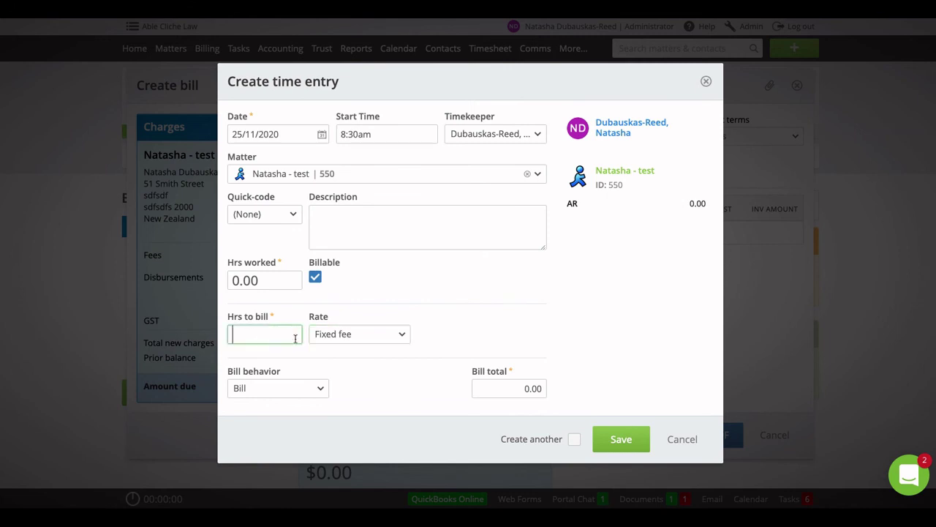
click(501, 388)
text(500)
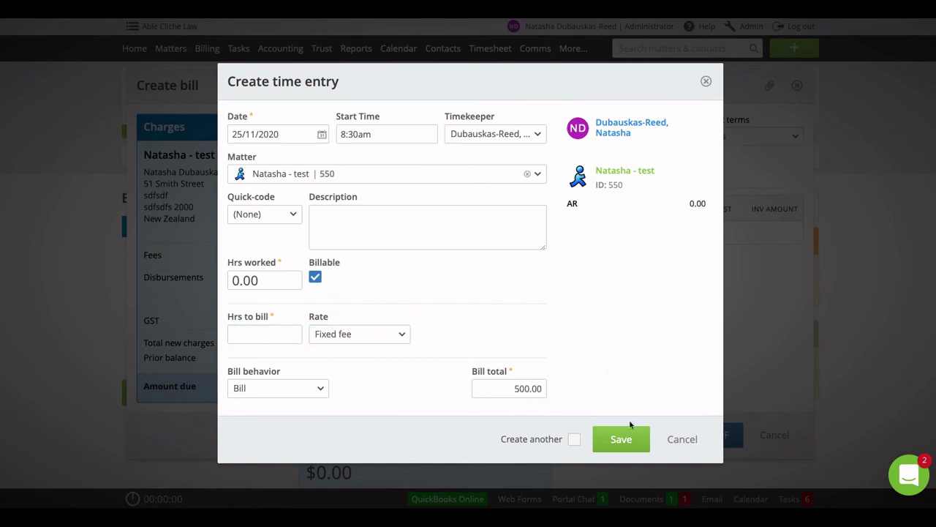
- Set the time entry's hours to bill to 1 and save the entry to the bill
click(631, 436)
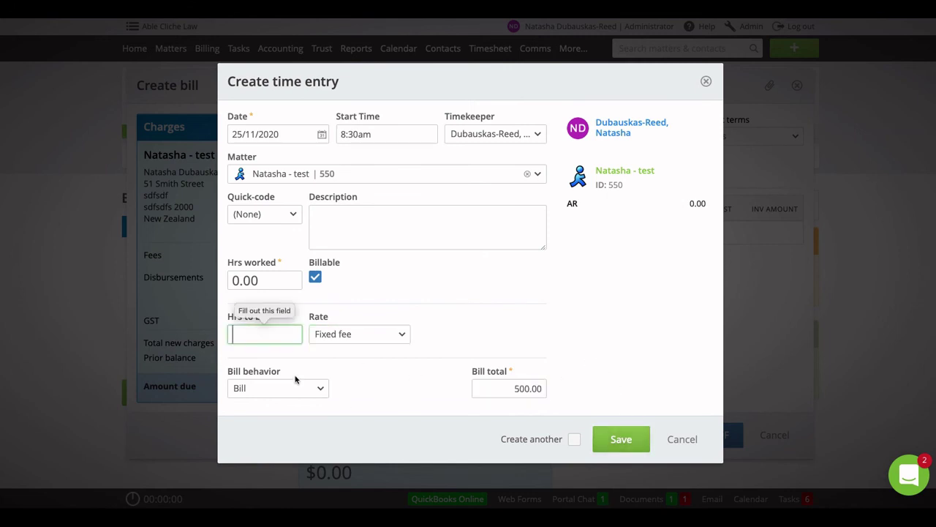
click(279, 335)
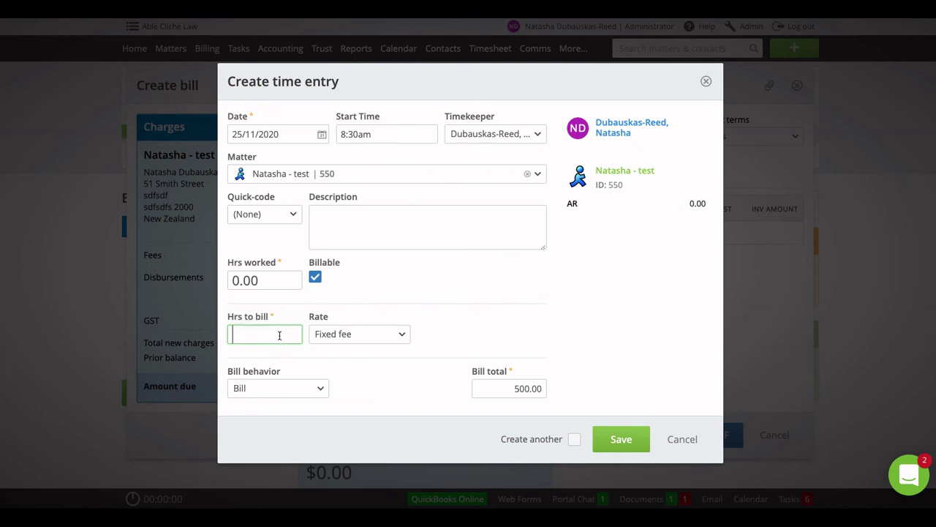
text(1)
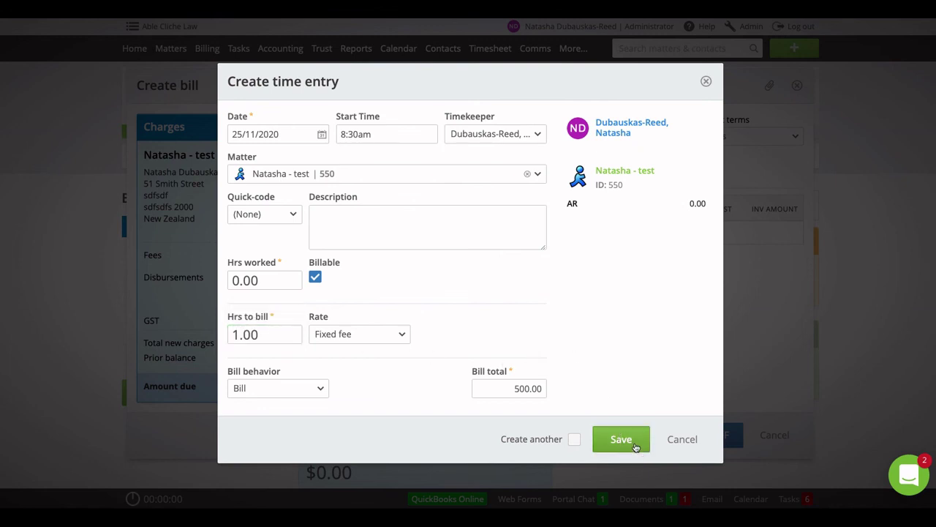
click(633, 444)
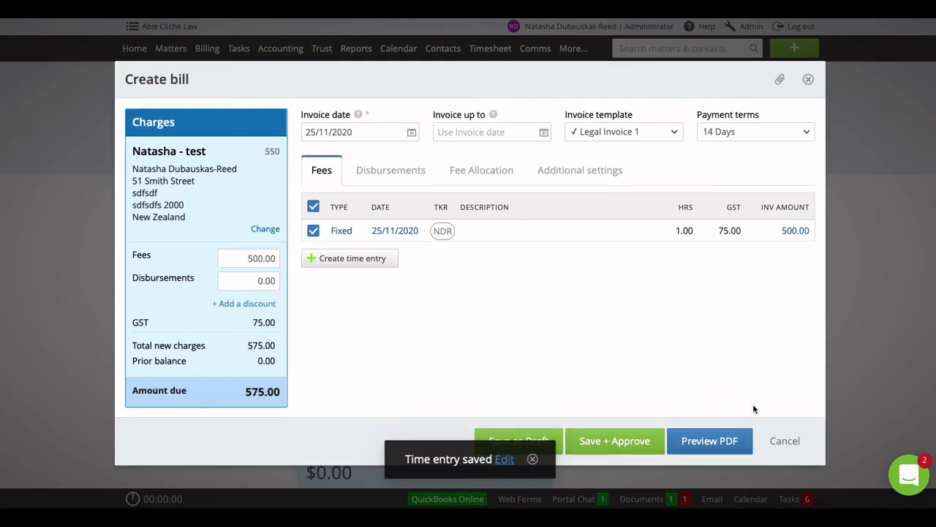
- Save and approve the test matter's bill containing the fixed fee entry
click(634, 441)
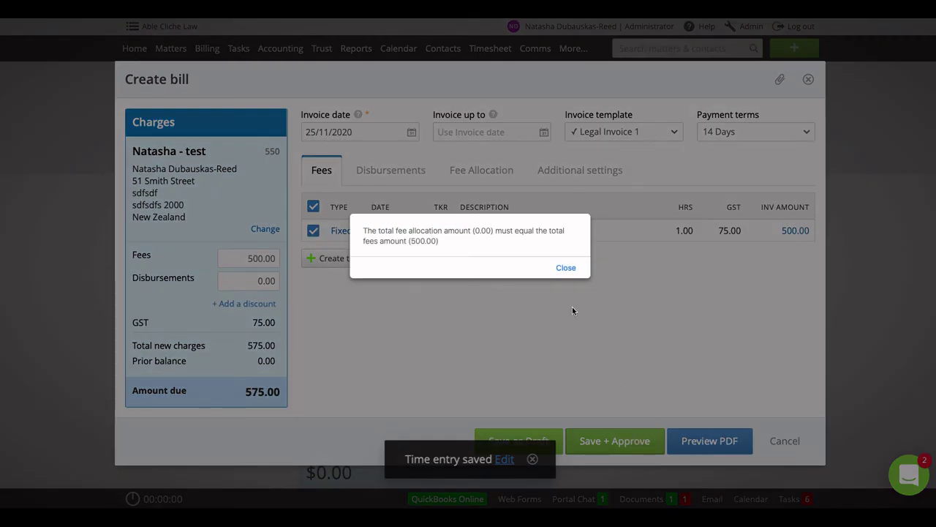
click(568, 267)
click(631, 439)
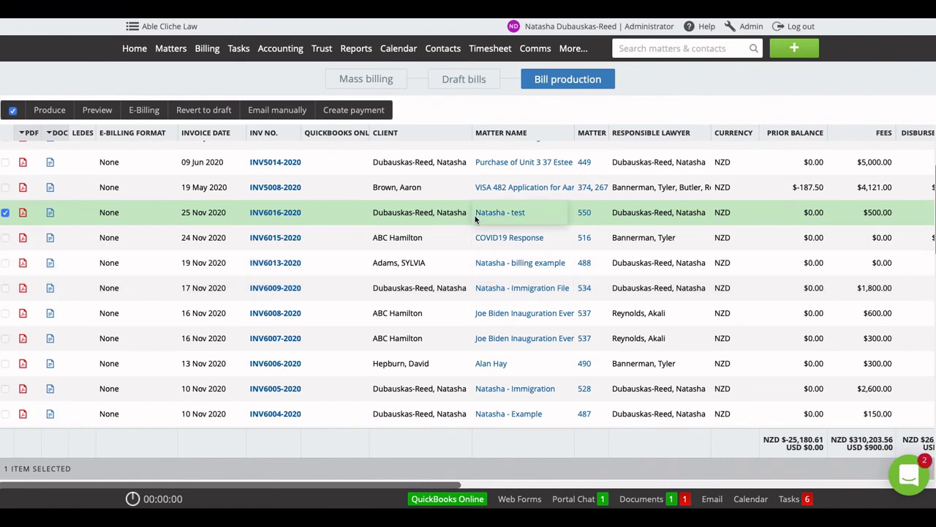
- Search matters and contacts for "marketing" and open the Marketing Overview - In-bound enquiries campaign
click(673, 47)
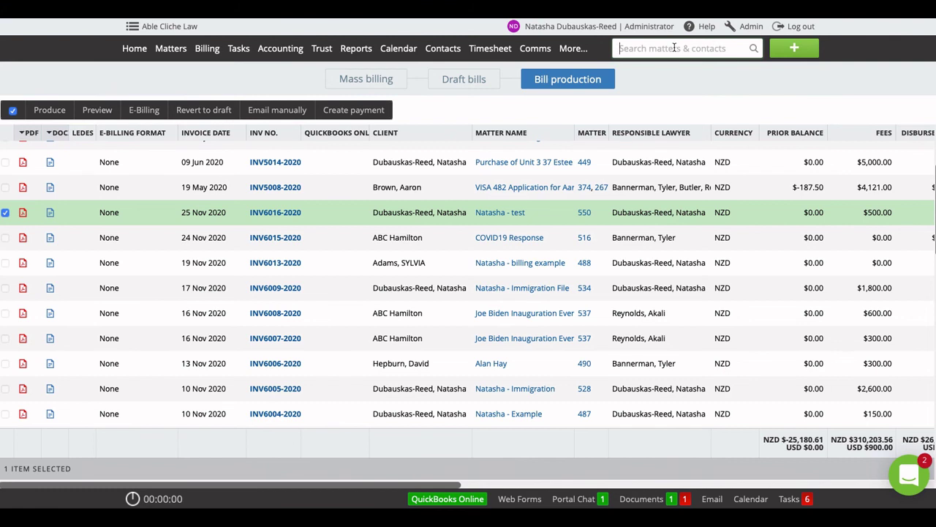
text(marketing)
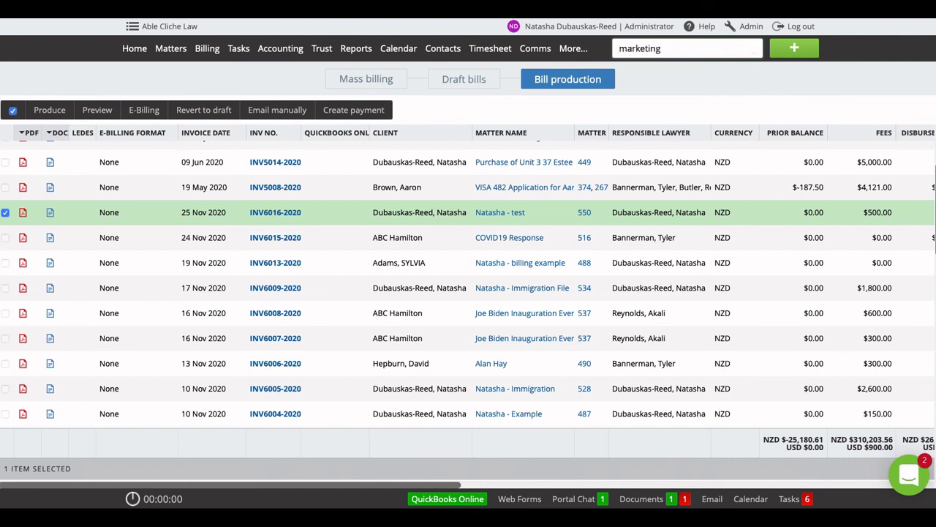
click(627, 136)
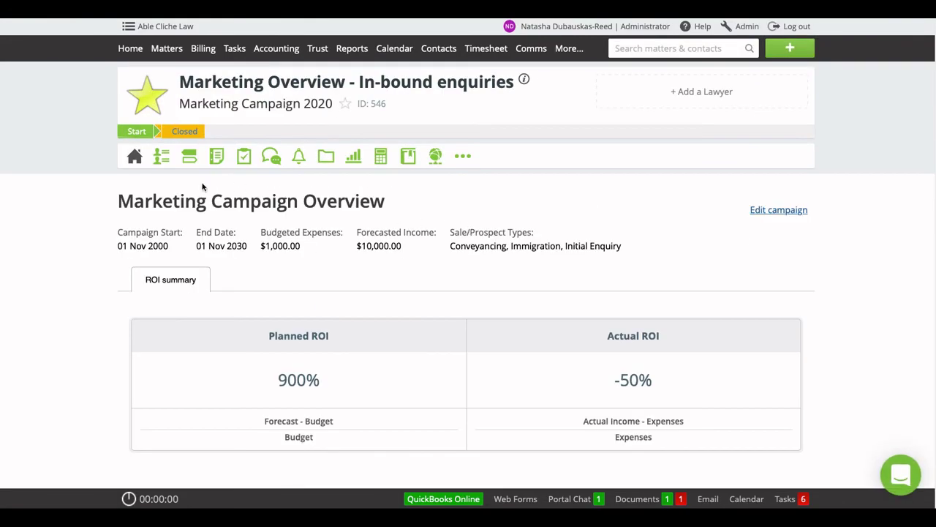
- Examine the income of the campaign's marketing activities, then open the Word of Mouth activity and view its sales summary
scroll(389, 281, down, 4)
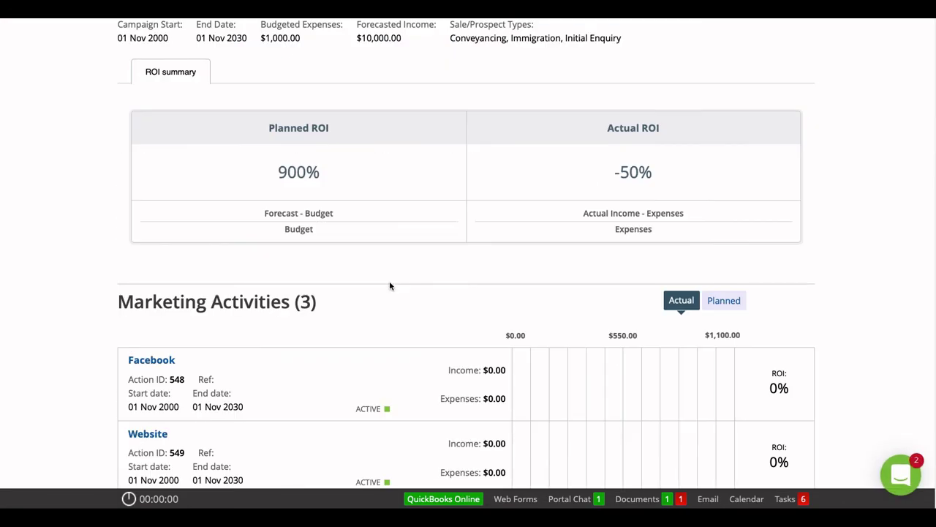
scroll(390, 286, down, 2)
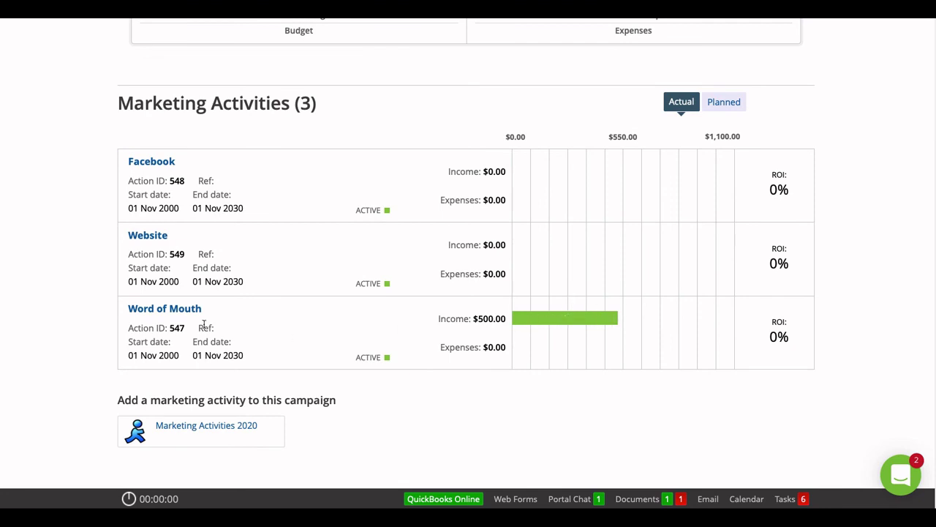
click(175, 310)
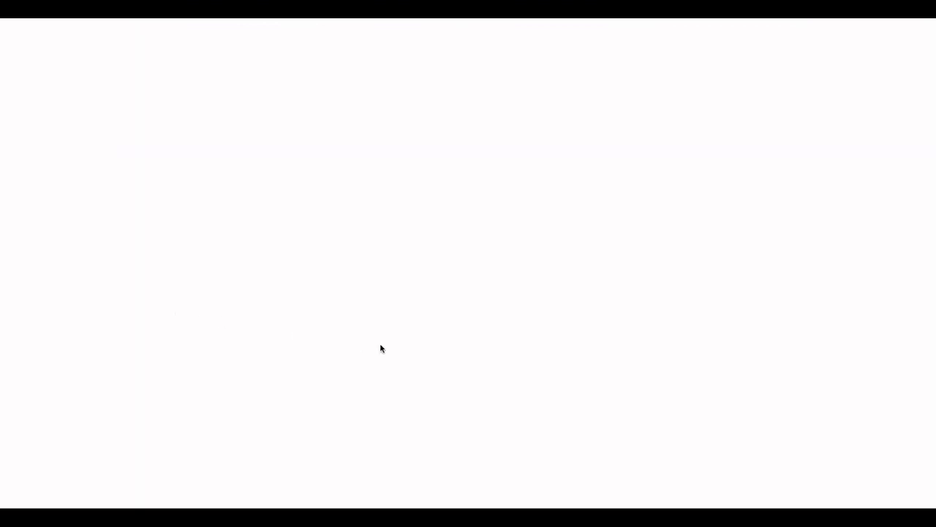
scroll(382, 349, down, 3)
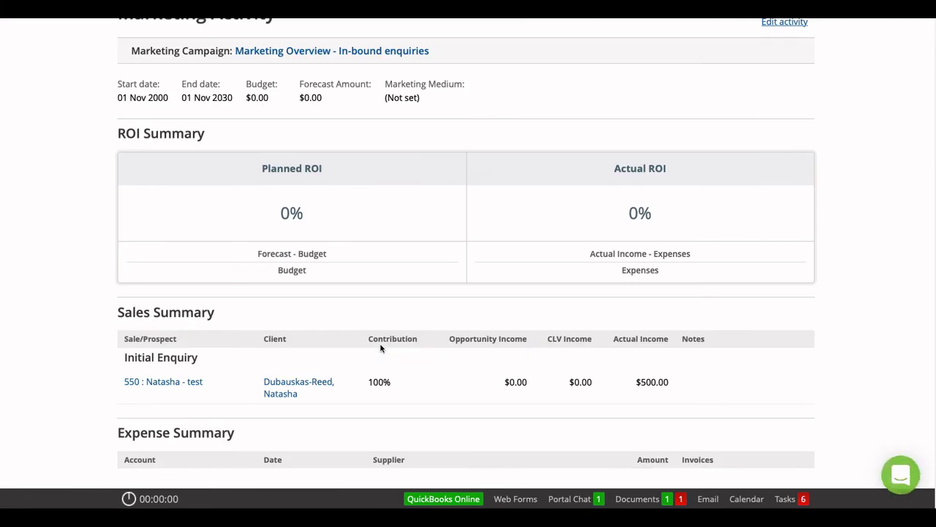